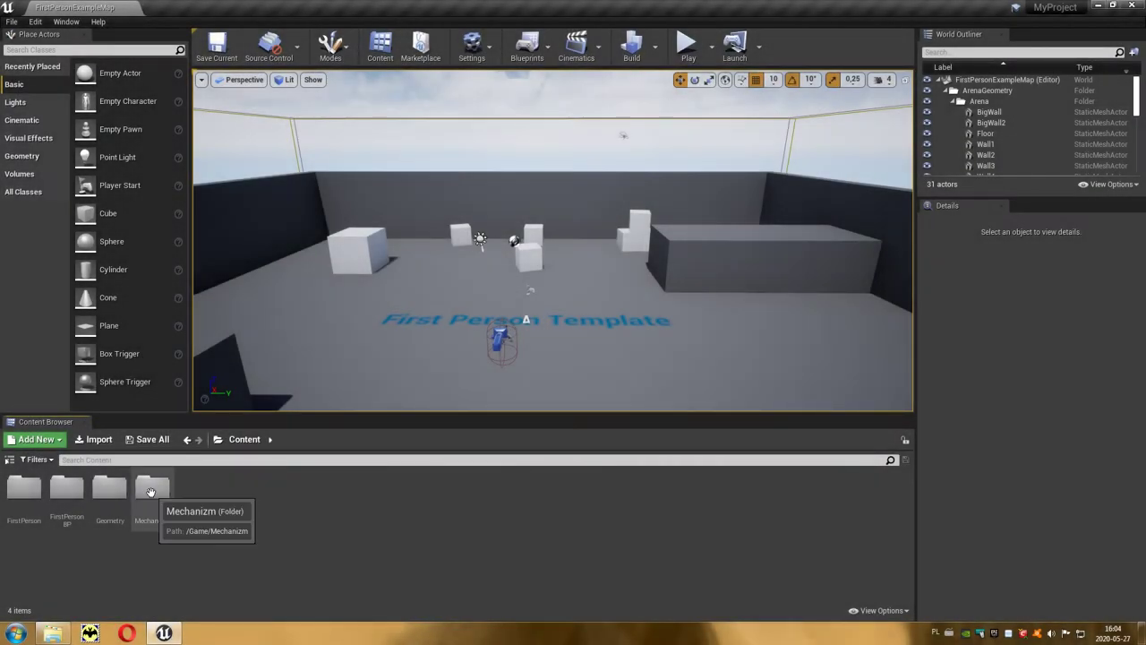
# Open the Mechanizm folder and select the SM_Bolec_01 and SM_Kolo_01 meshes.
pyautogui.click(150, 493)
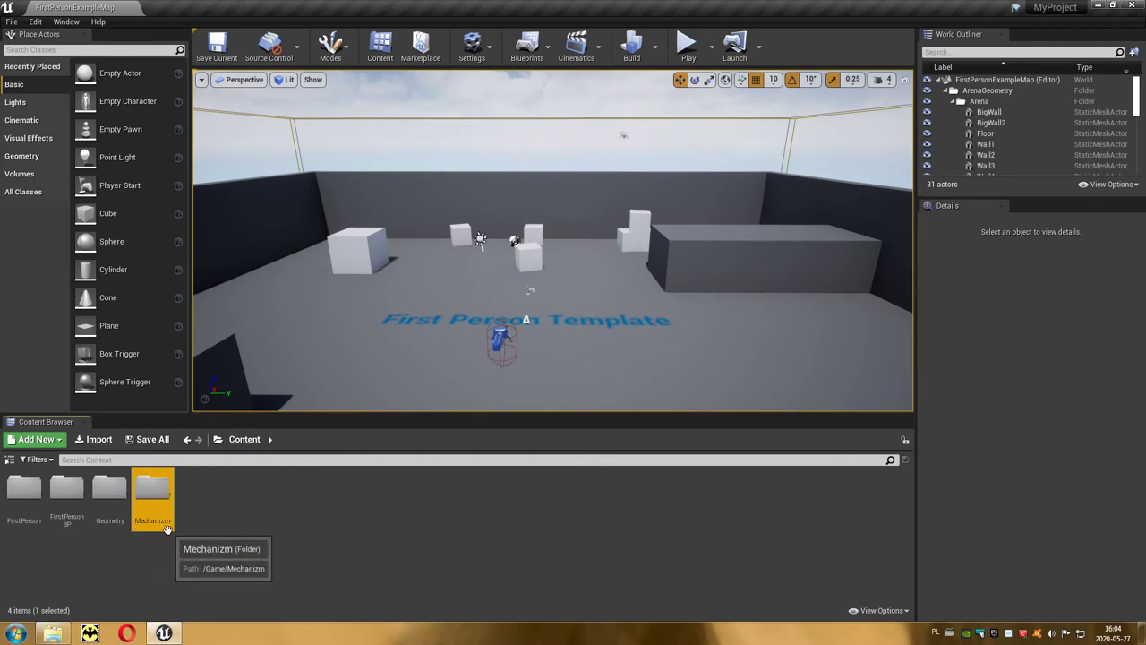
pyautogui.doubleClick(151, 490)
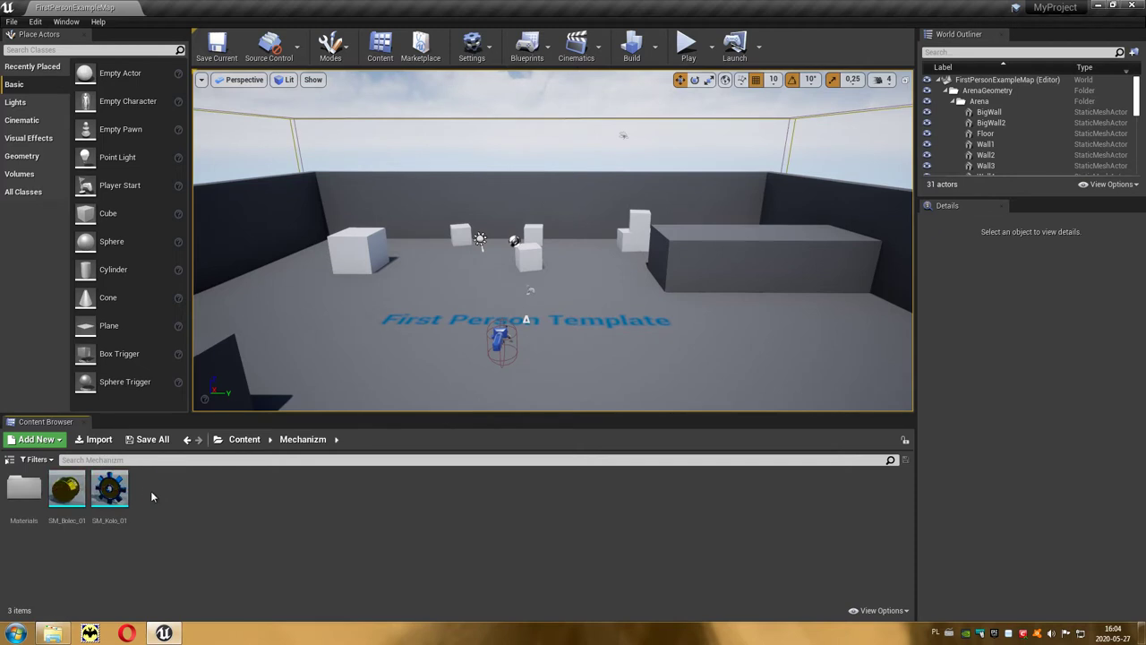
pyautogui.click(79, 518)
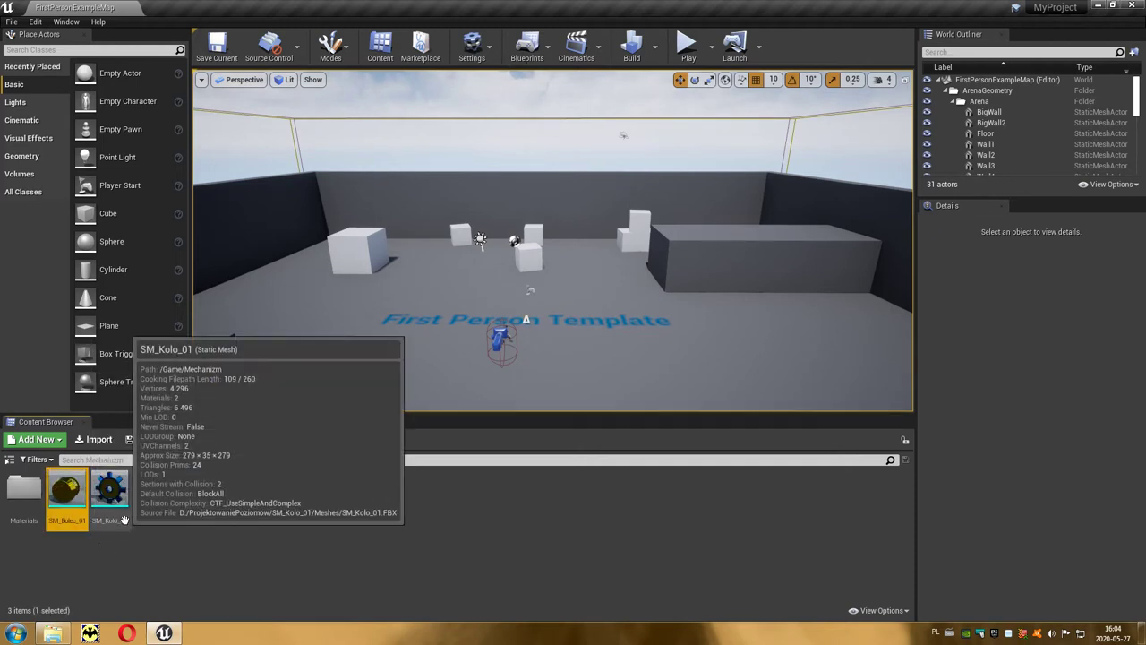
pyautogui.click(123, 519)
pyautogui.doubleClick(124, 518)
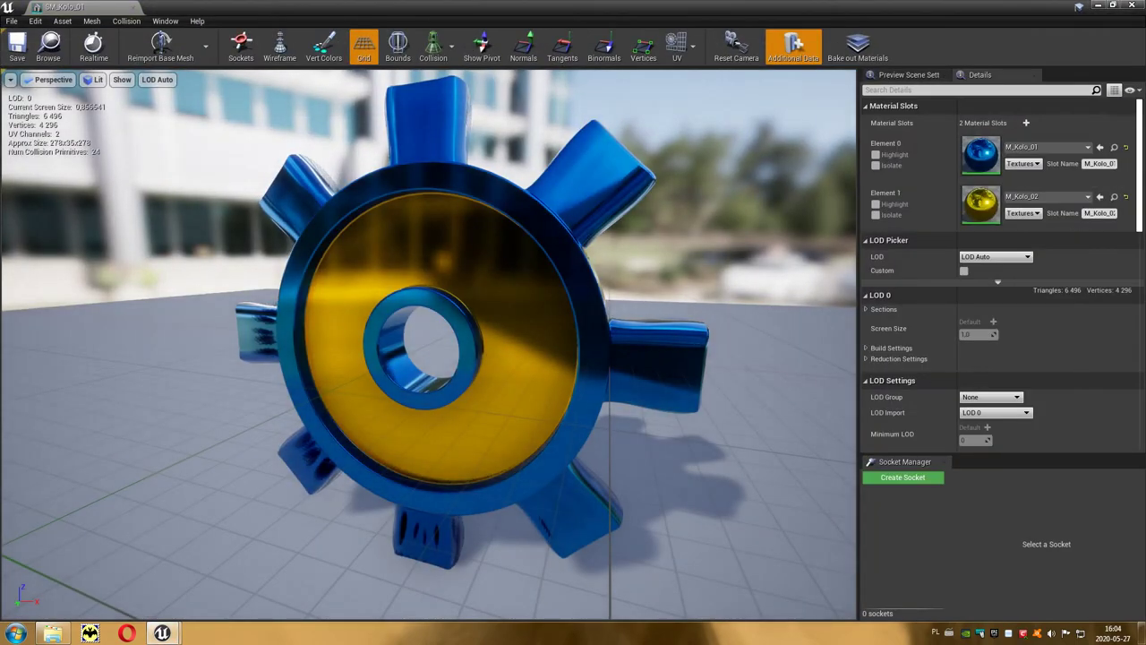
pyautogui.moveTo(518, 363); pyautogui.dragTo(573, 367)
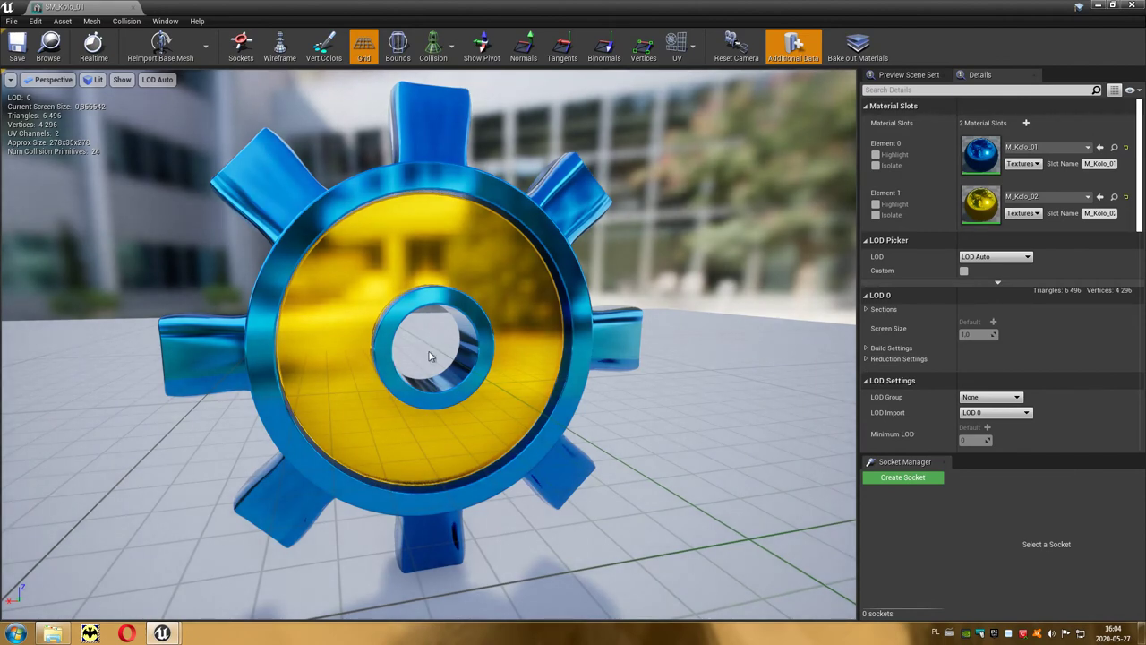
pyautogui.click(1132, 5)
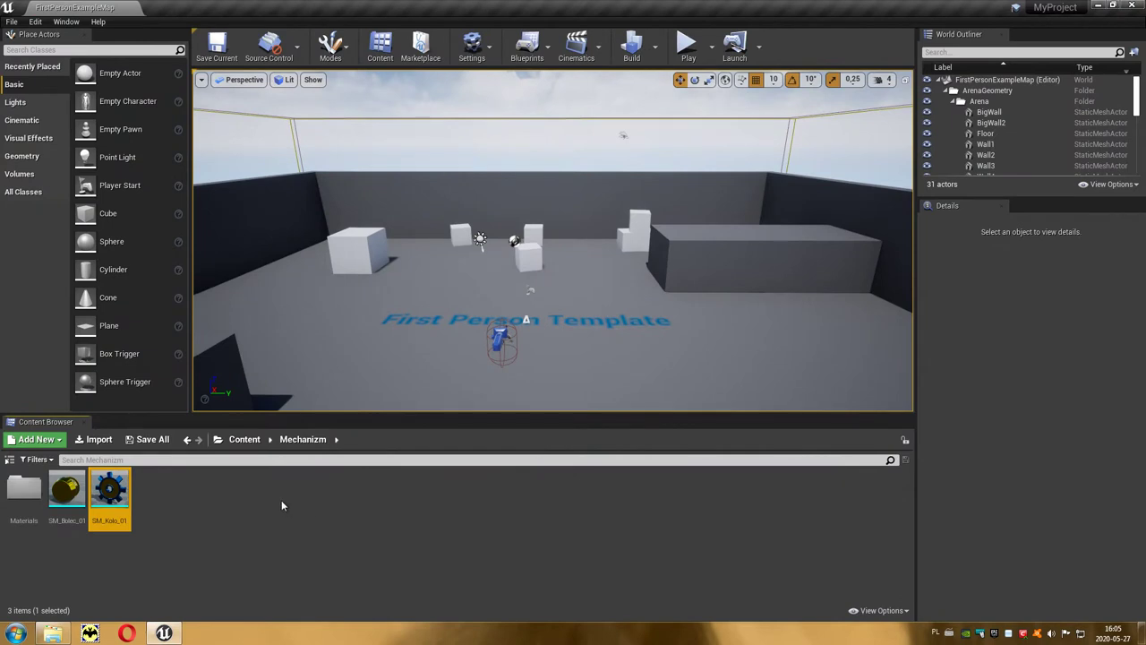
# Create a new Blueprint Class with Actor as parent, named BP_Mechanizm_01.
pyautogui.rightClick(273, 512)
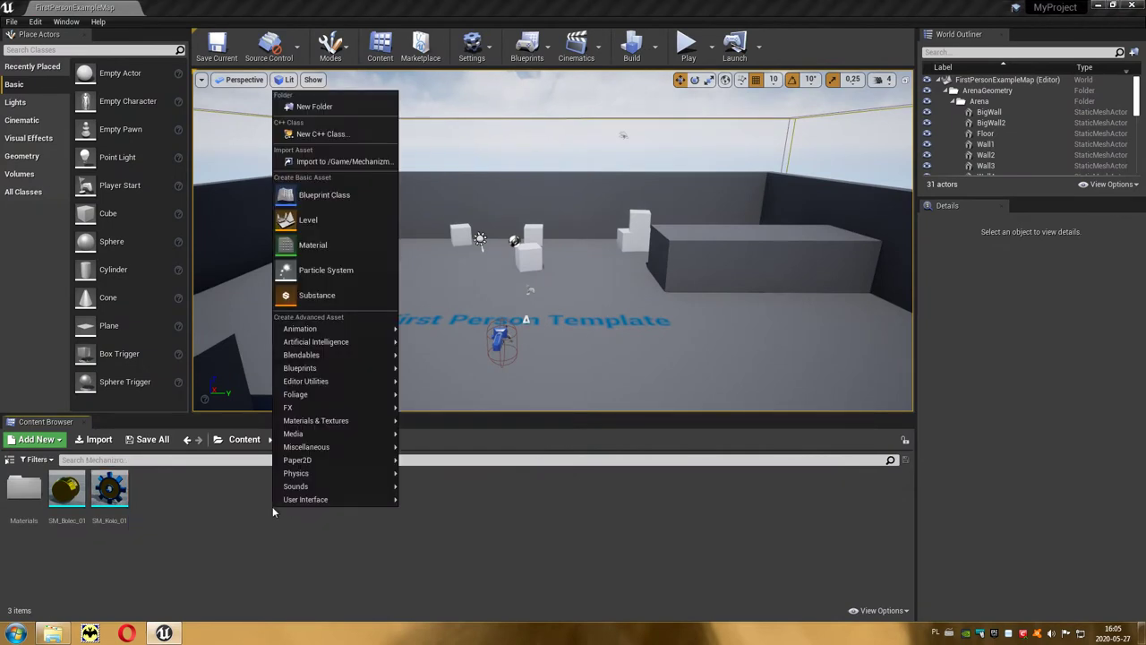
pyautogui.click(320, 207)
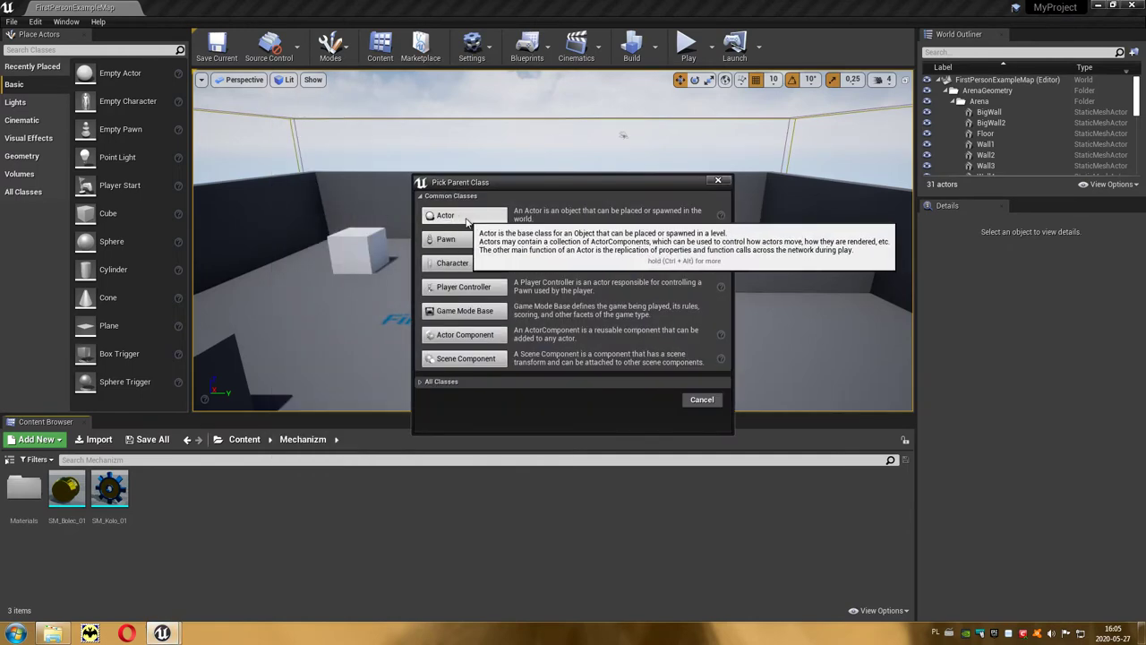
pyautogui.click(465, 217)
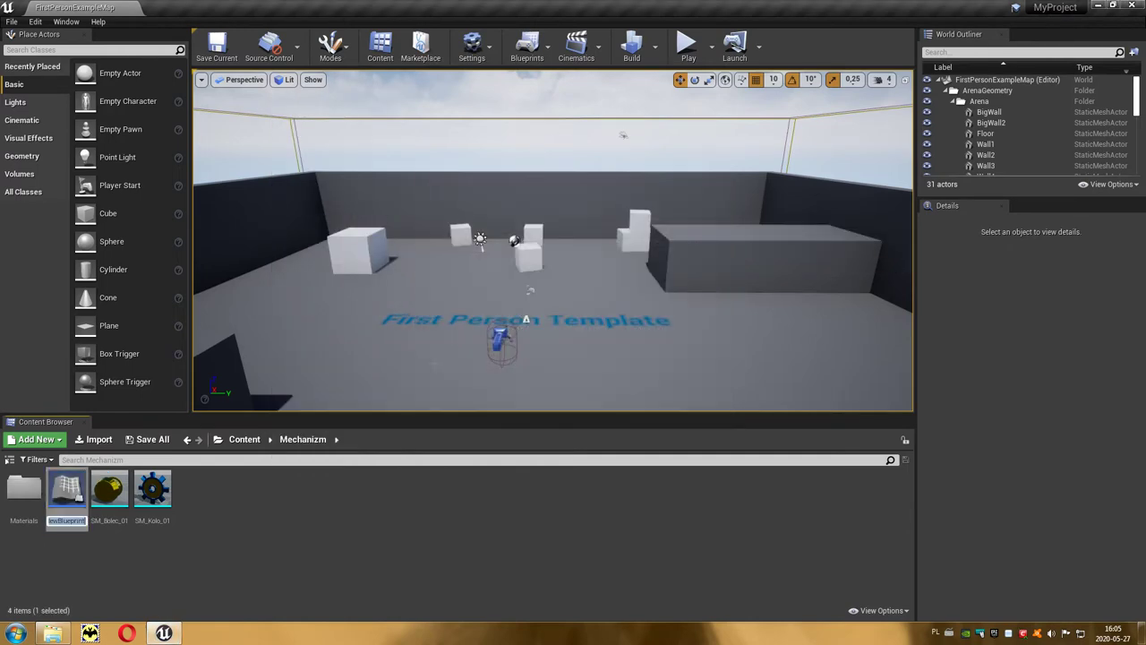
pyautogui.write('BP_Mechanizm_01')
pyautogui.press('Return')
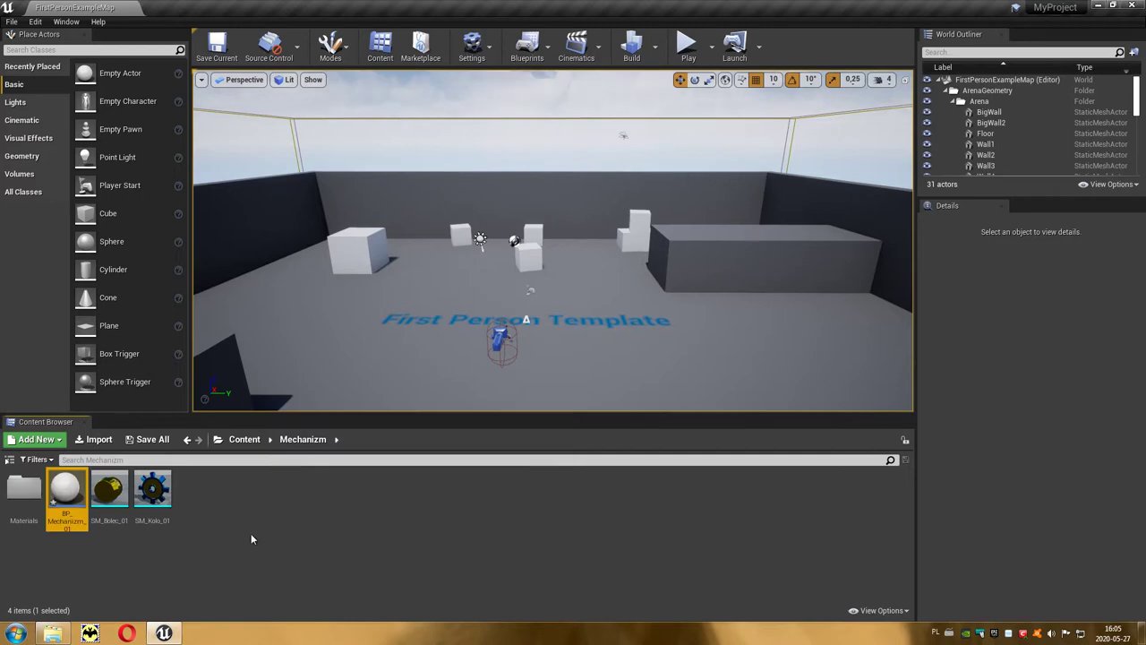
# Open BP_Mechanizm_01, add an SM_Bolec_01 component and drop it onto DefaultSceneRoot as root.
pyautogui.doubleClick(78, 510)
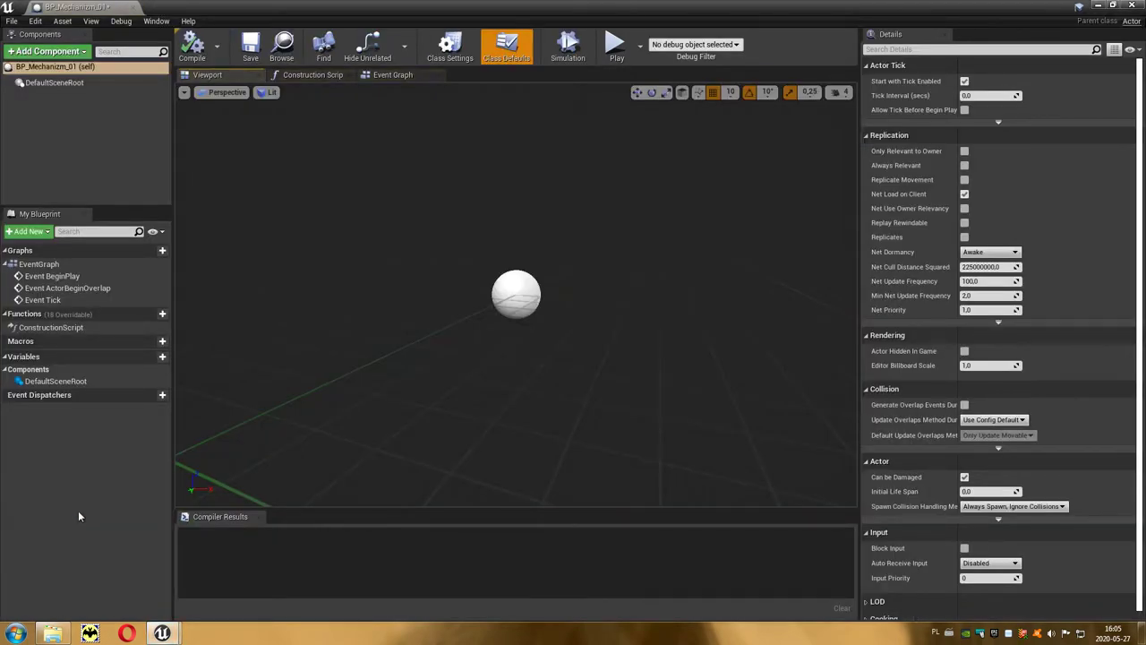
pyautogui.click(1113, 5)
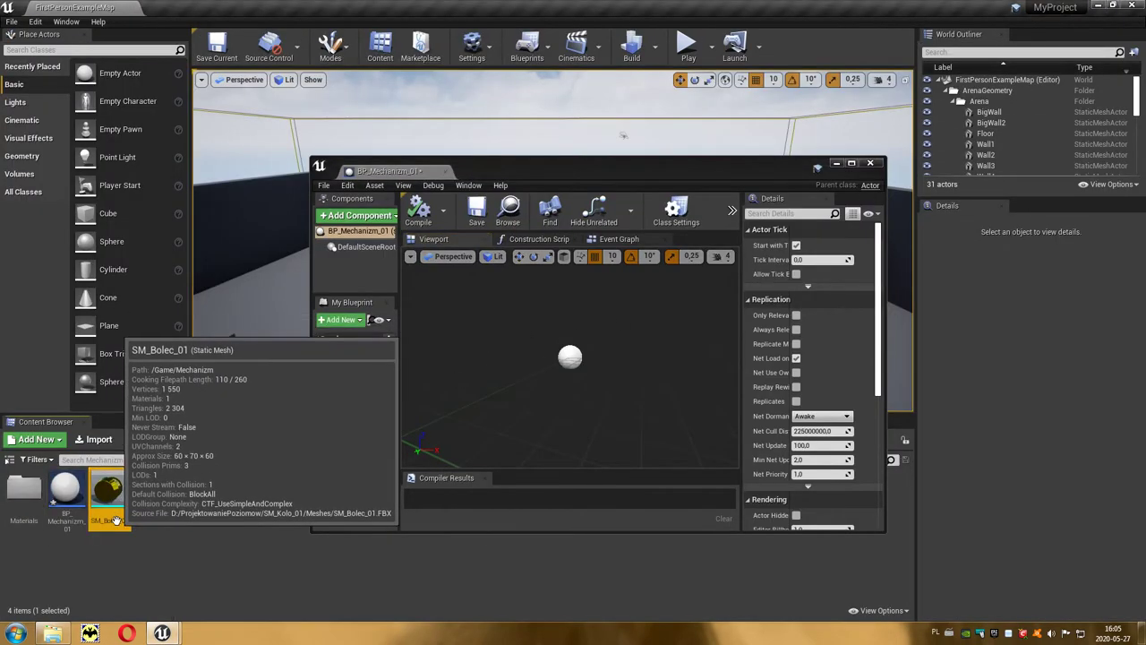
pyautogui.moveTo(111, 490)
pyautogui.mouseDown()
pyautogui.moveTo(156, 508)
pyautogui.moveTo(517, 410)
pyautogui.mouseUp()
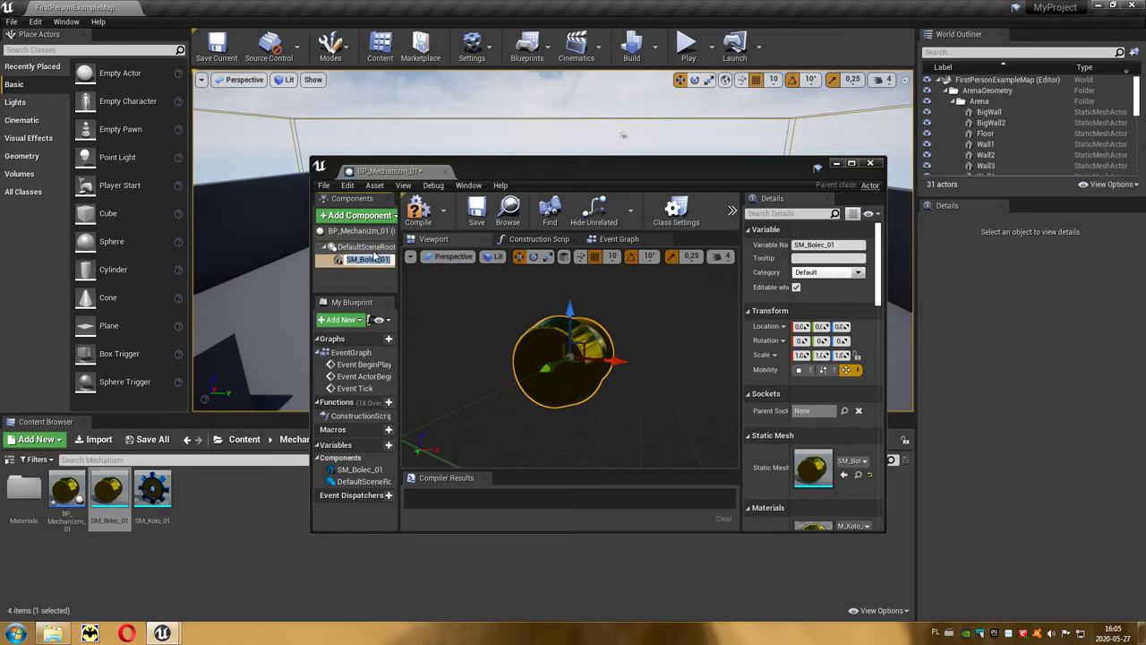
pyautogui.click(375, 259)
pyautogui.press('Return')
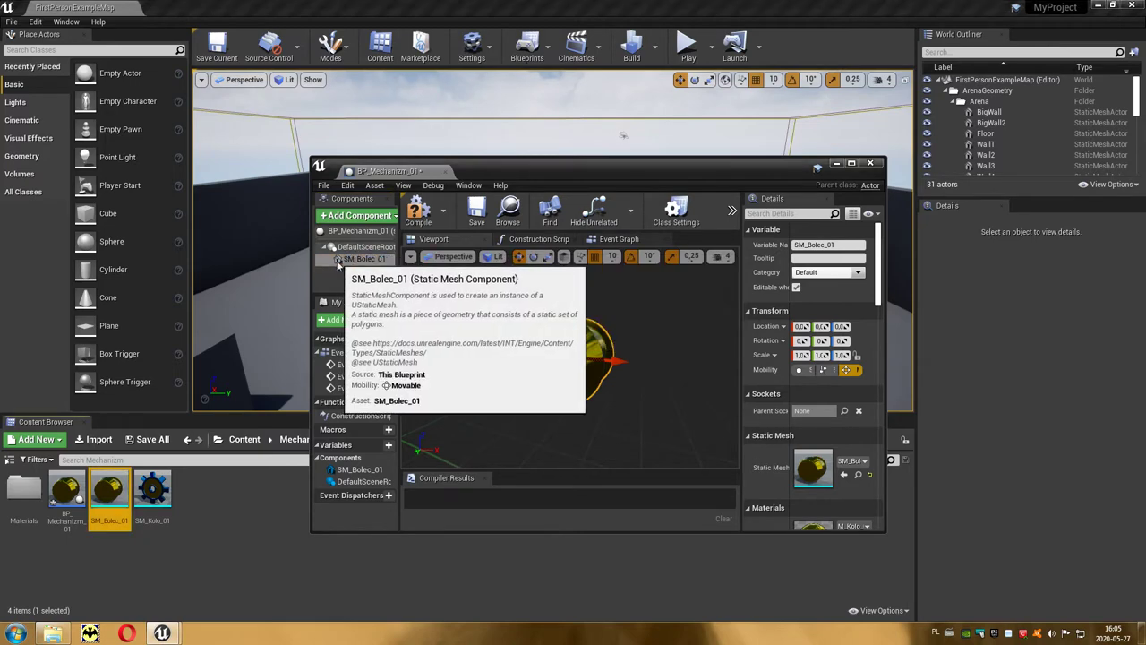
pyautogui.moveTo(338, 262); pyautogui.dragTo(353, 255)
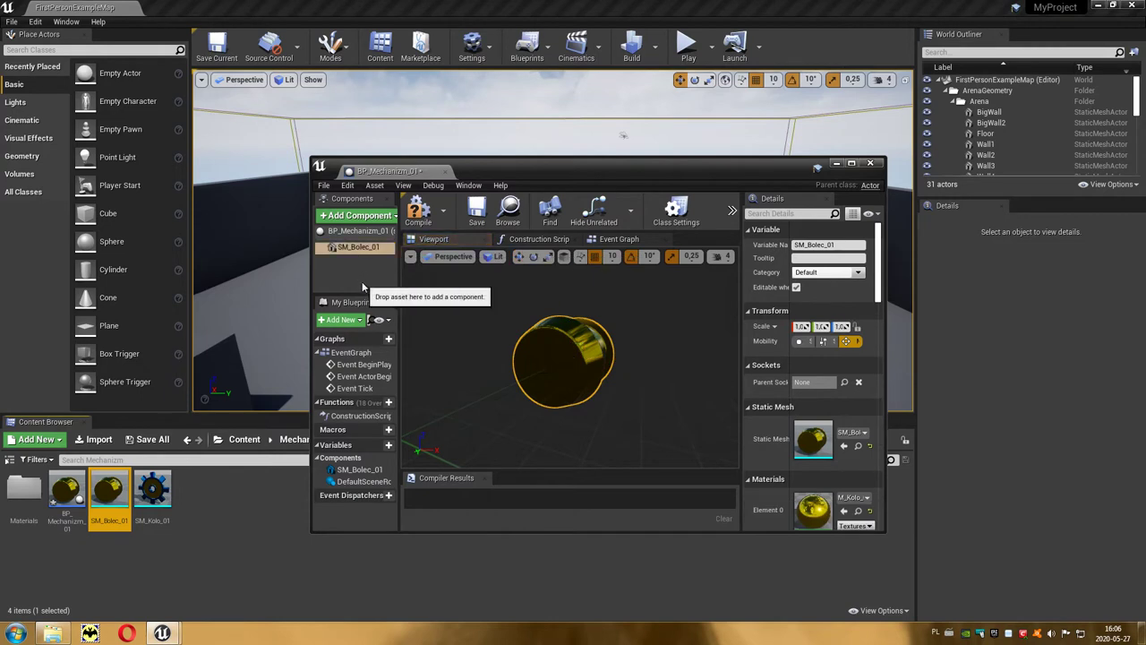
# Add the SM_Kolo_01 gear under SM_Bolec_01 at 0,0,0 and frame the assembly in the maximized editor.
pyautogui.click(154, 493)
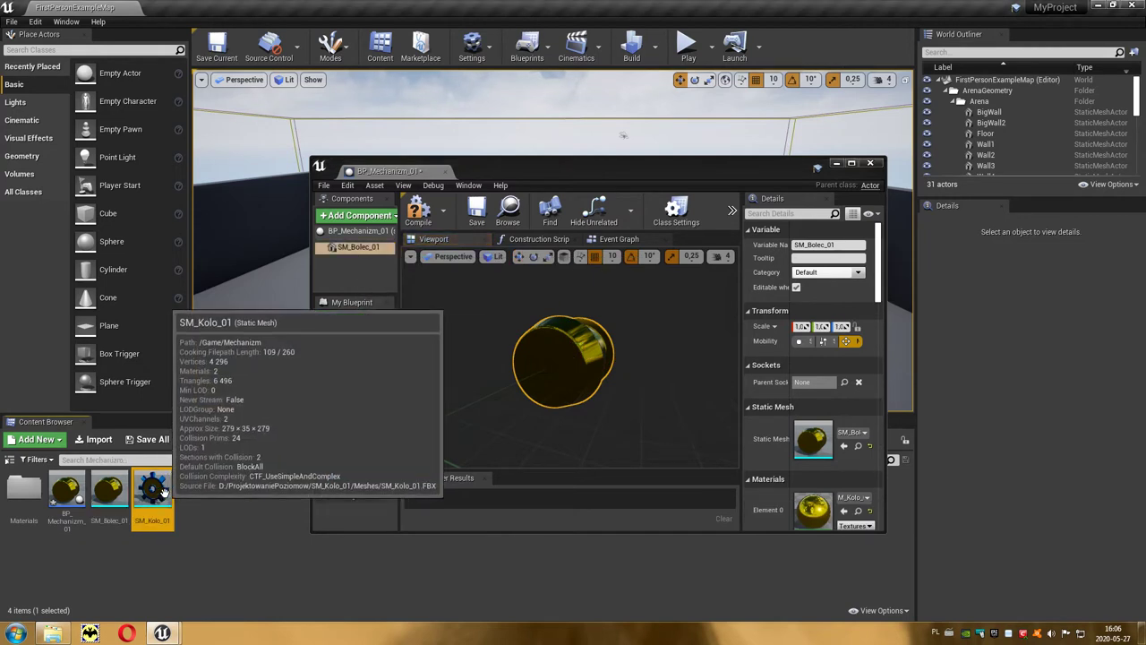
pyautogui.moveTo(156, 500); pyautogui.dragTo(531, 414)
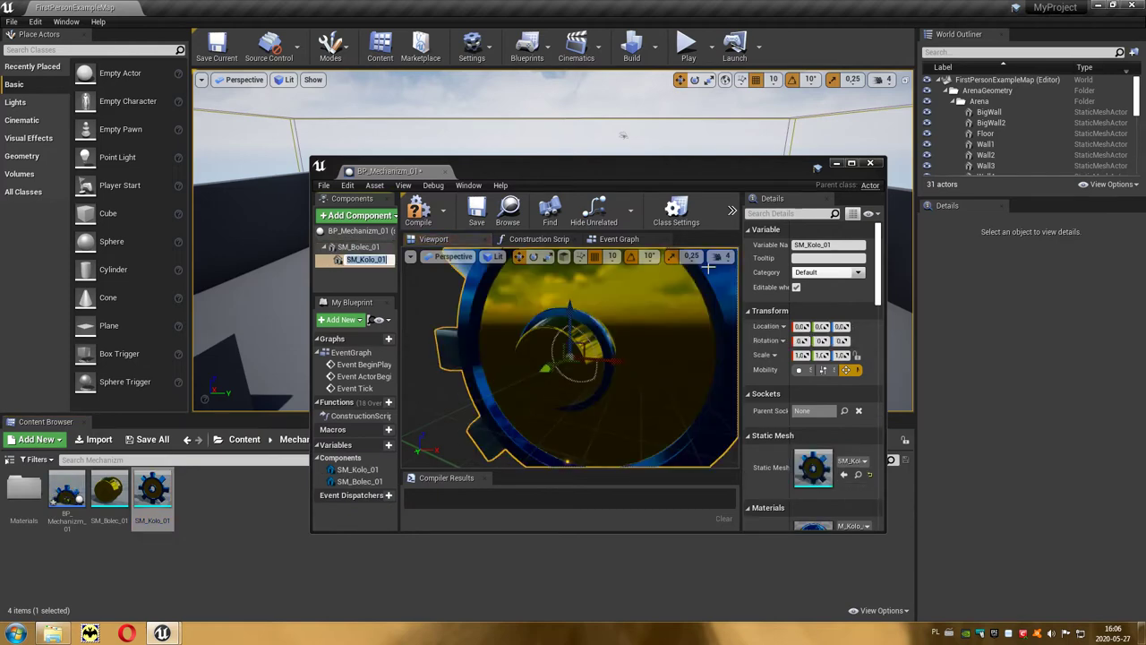
pyautogui.click(854, 164)
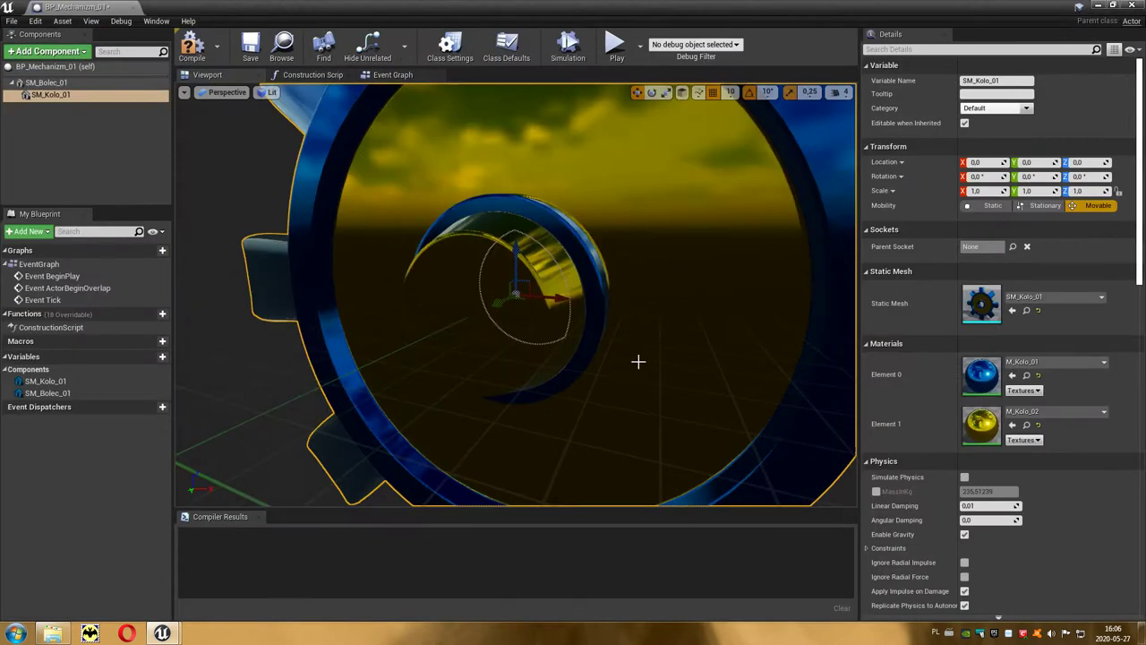
pyautogui.press('f')
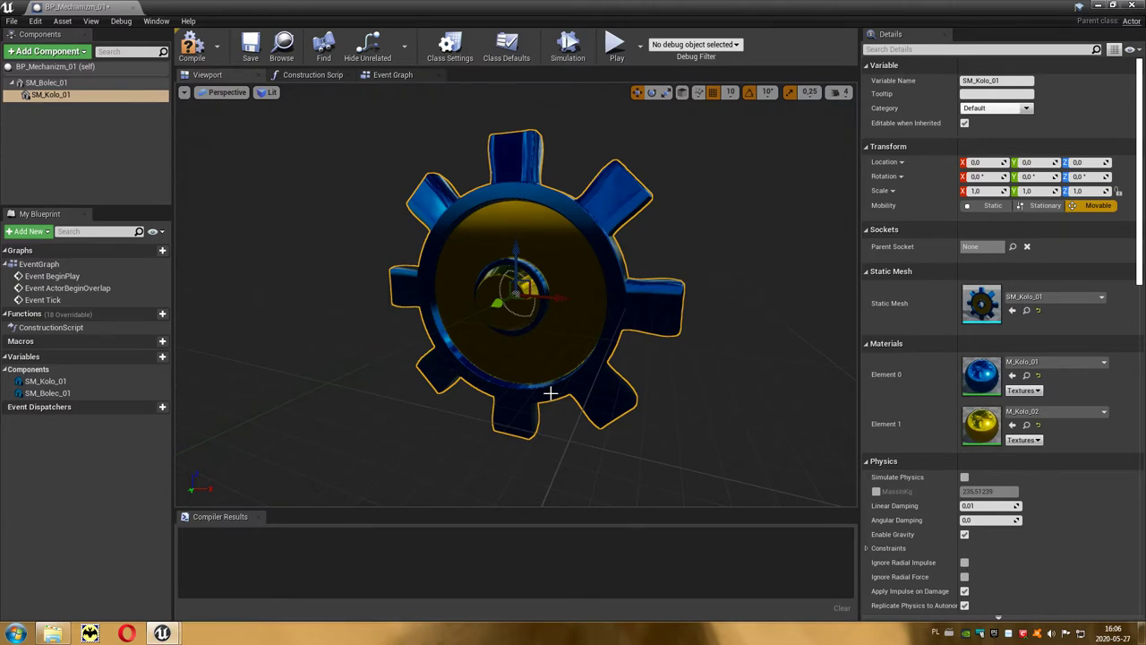
pyautogui.moveTo(515, 295)
pyautogui.keyDown('alt'); pyautogui.mouseDown()
pyautogui.moveTo(376, 295)
pyautogui.moveTo(537, 295)
pyautogui.mouseUp(); pyautogui.keyUp('alt')
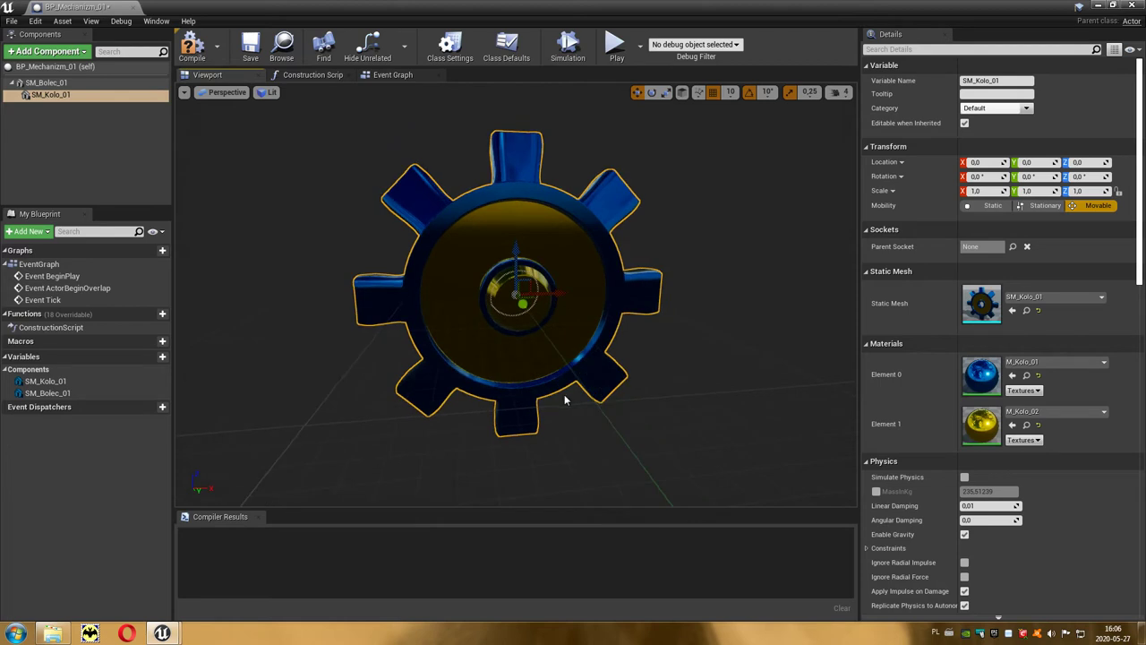
pyautogui.keyDown('alt'); pyautogui.moveTo(564, 400); pyautogui.dragTo(573, 403); pyautogui.keyUp('alt')
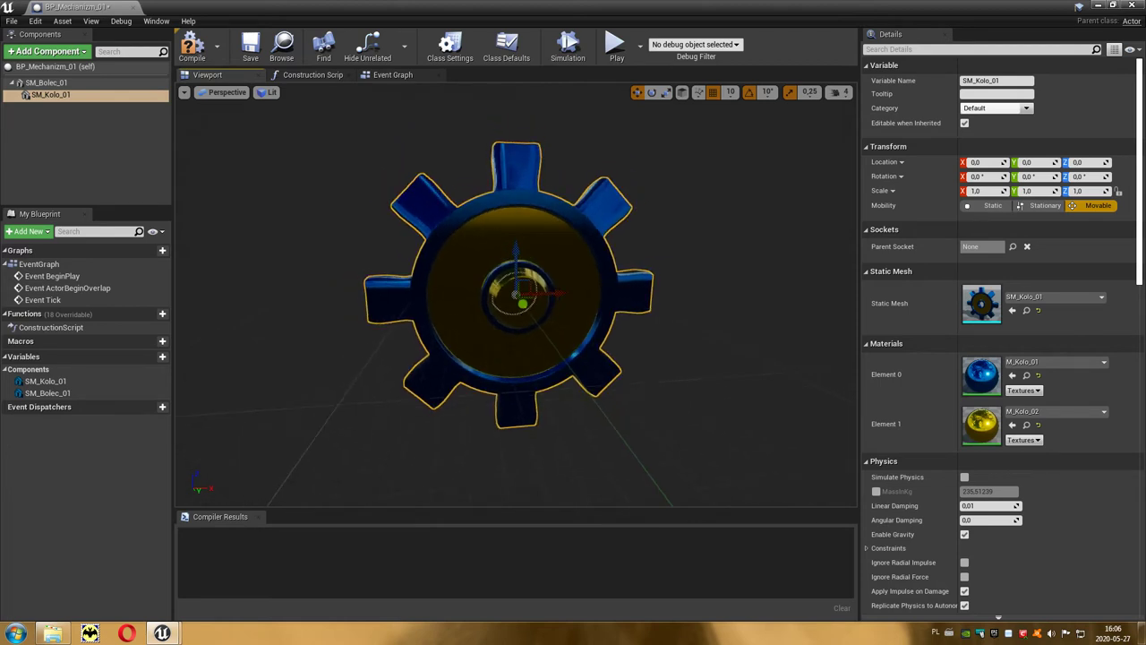
pyautogui.click(69, 84)
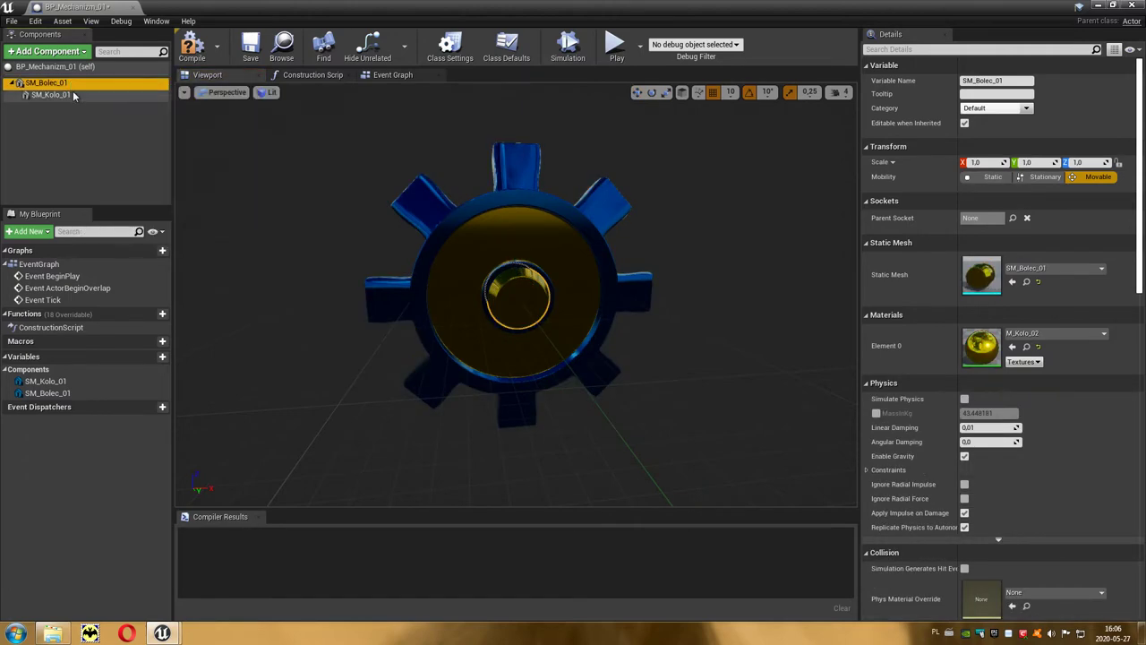
# Duplicate the SM_Bolec_01 shaft and SM_Kolo_01 gear together.
pyautogui.keyDown('ctrl'); pyautogui.click(66, 95); pyautogui.keyUp('ctrl')
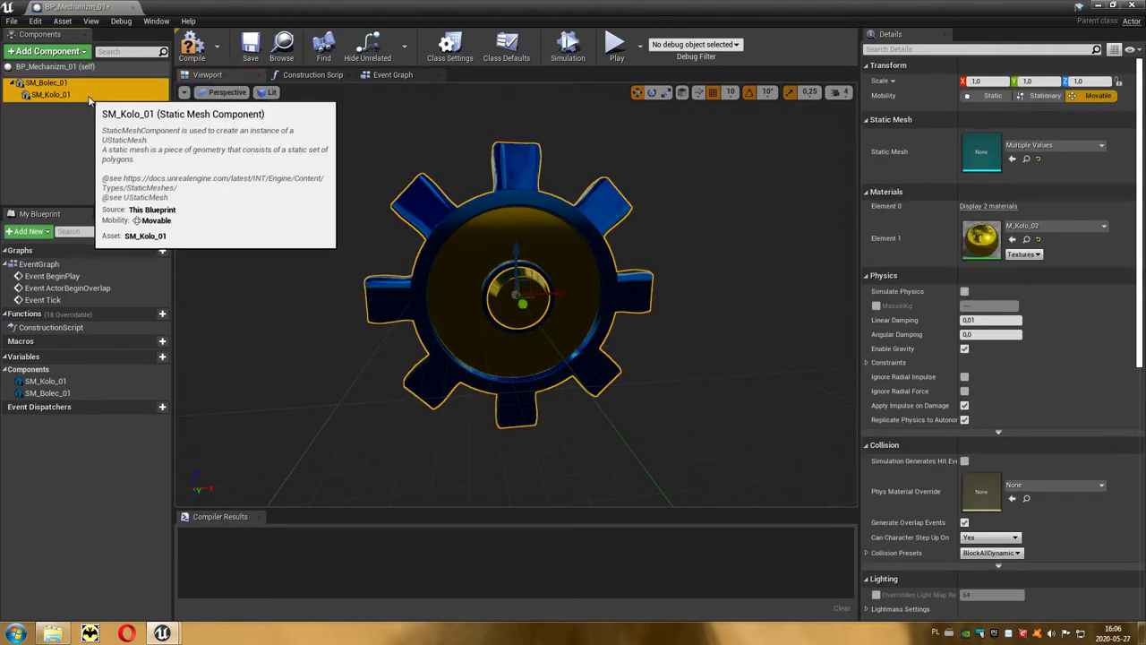
pyautogui.rightClick(100, 100)
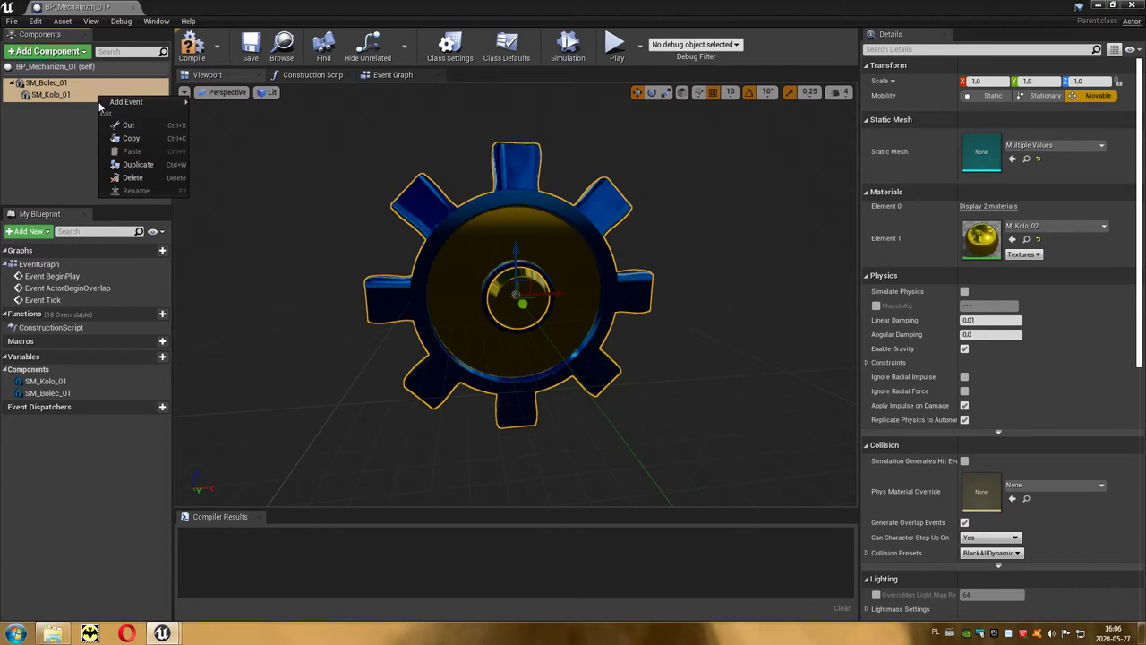
pyautogui.click(156, 168)
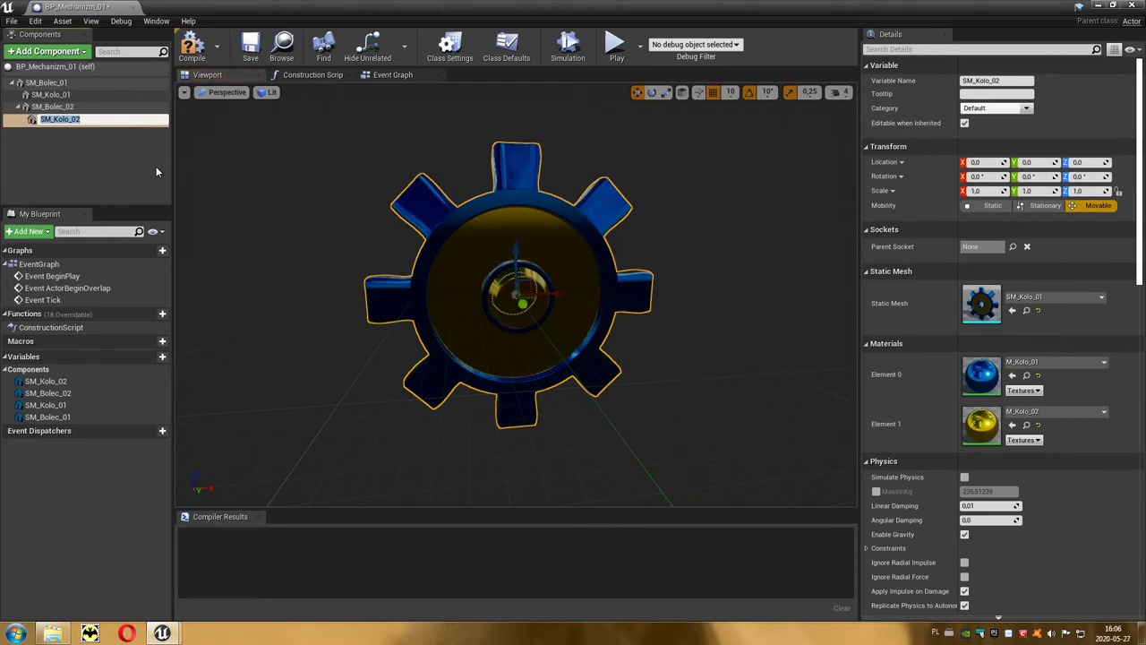
# Move the duplicate SM_Bolec_02 to X 250 and select its gear SM_Kolo_02.
pyautogui.click(63, 107)
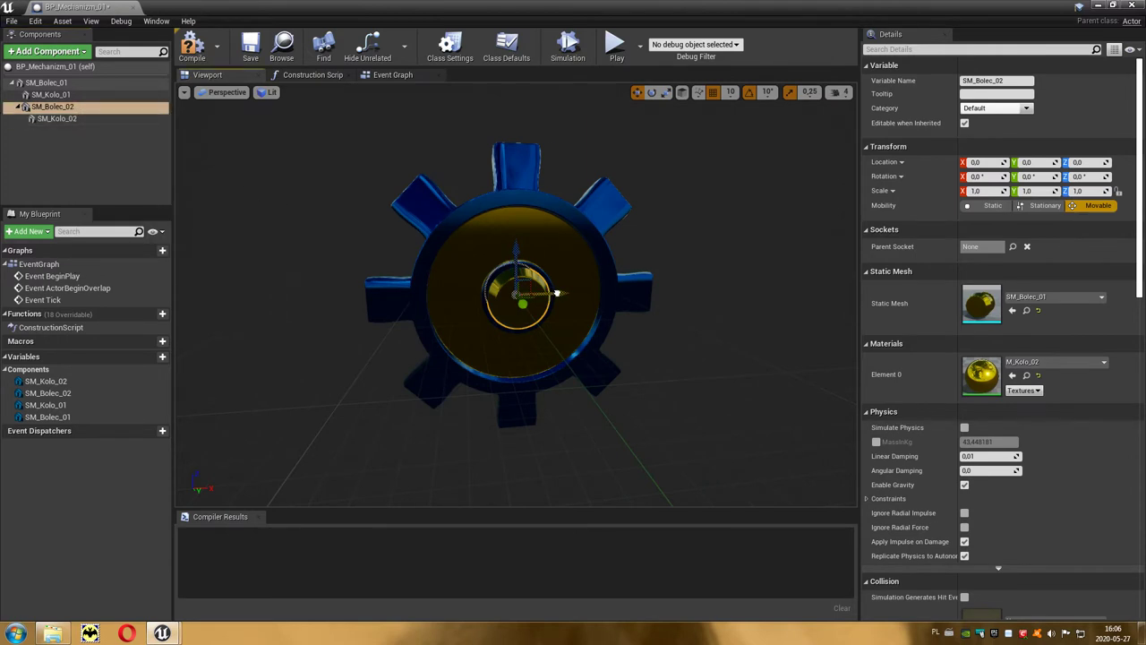
pyautogui.moveTo(555, 293); pyautogui.dragTo(767, 318)
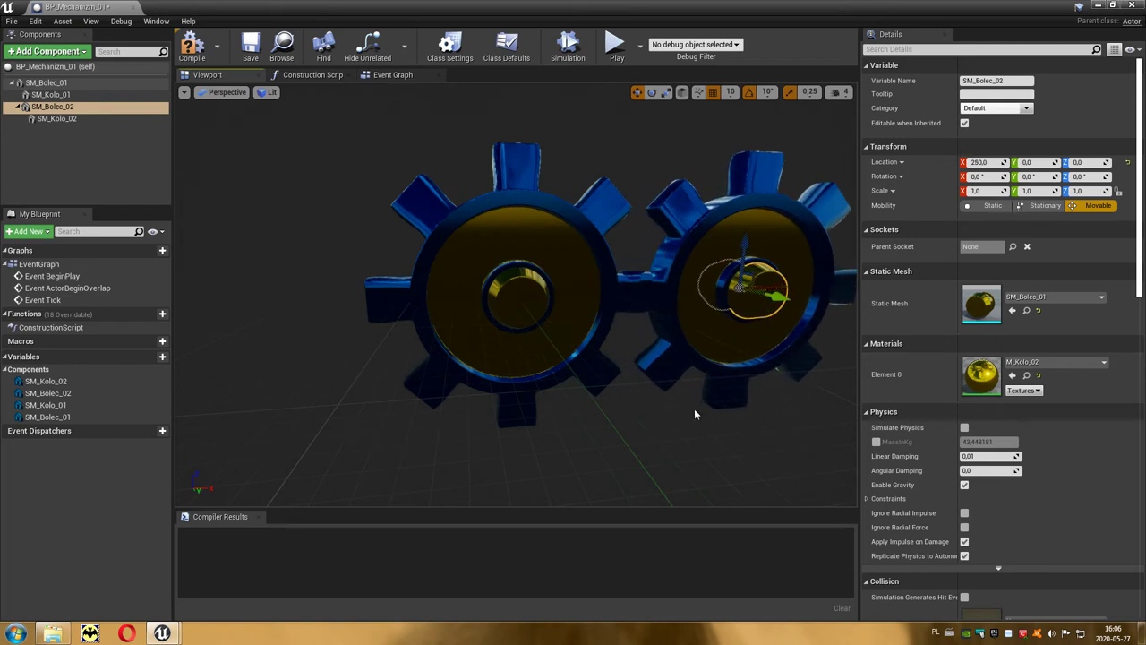
pyautogui.moveTo(696, 414); pyautogui.dragTo(695, 413, button='right')
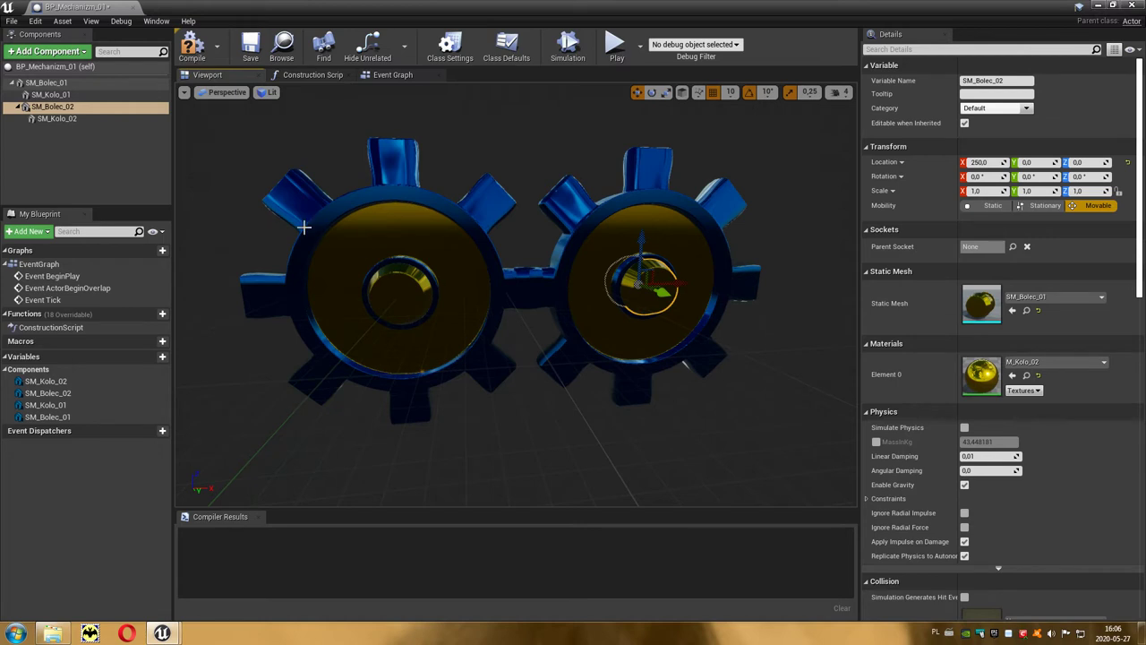
pyautogui.click(68, 109)
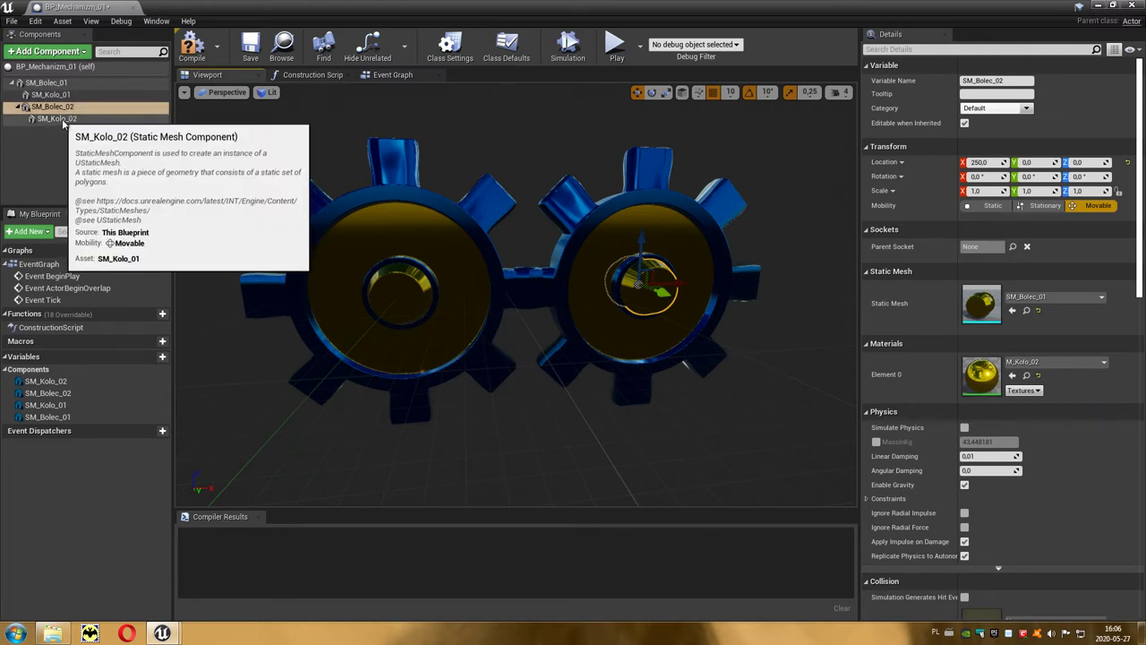
pyautogui.click(567, 250)
pyautogui.write('22,5')
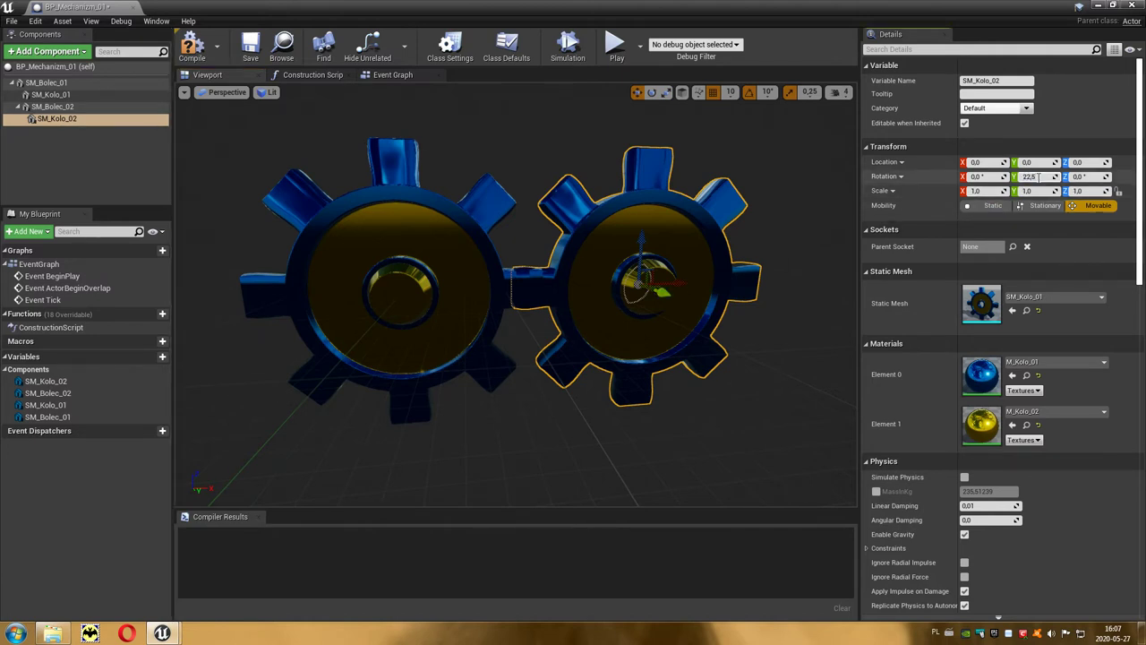
# Commit SM_Kolo_02's 22.5° Y rotation and enable Simulate Physics on it.
pyautogui.press('Return')
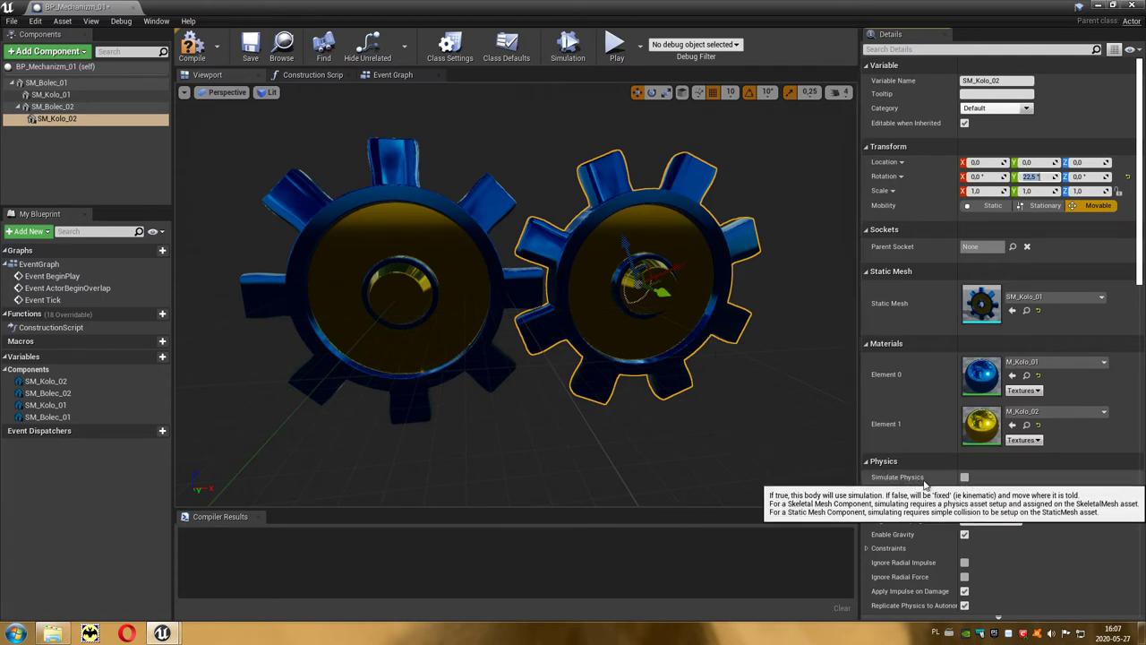
pyautogui.click(965, 480)
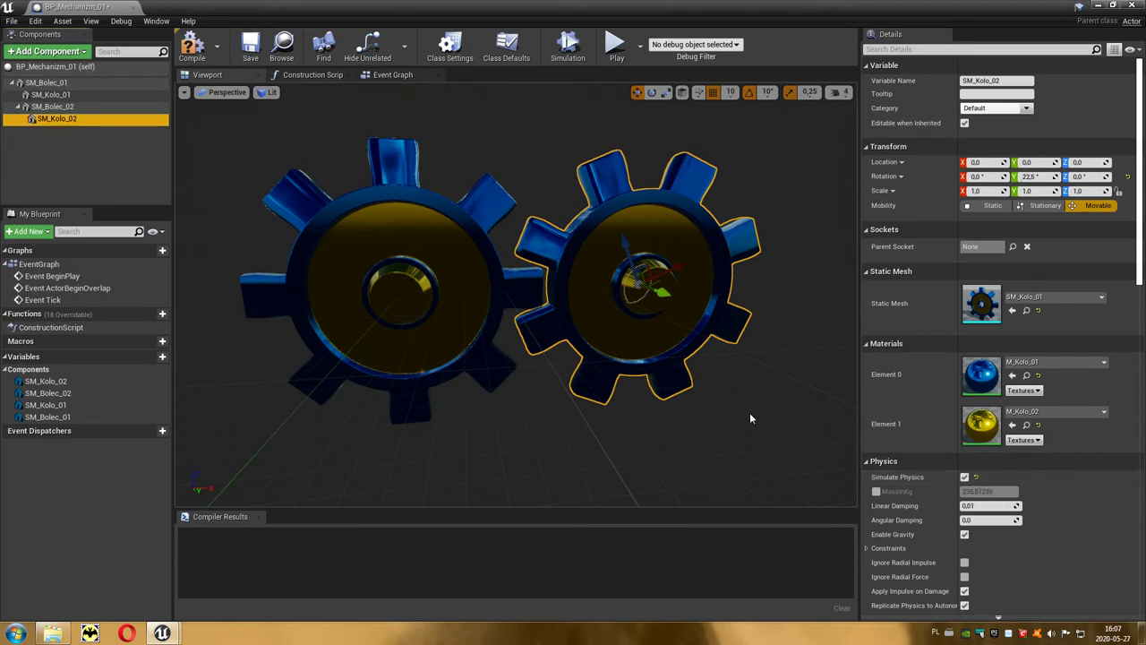
pyautogui.click(456, 334)
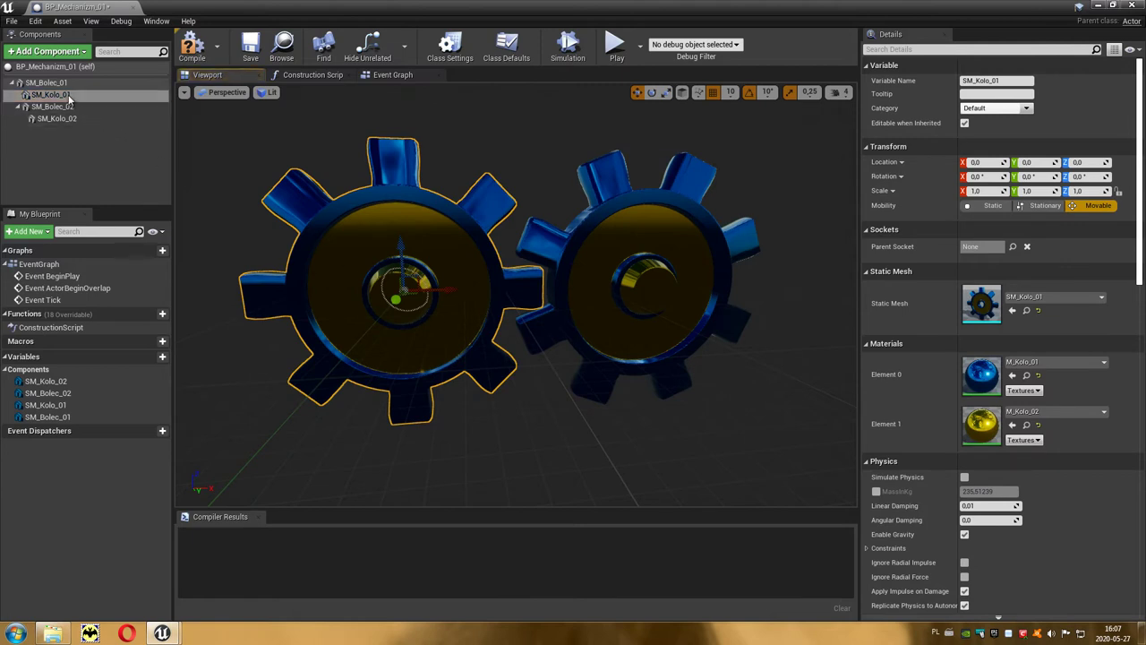
# In the Event Graph, add an AddLocalRotation node targeting an SM_Kolo_01 reference.
pyautogui.click(403, 77)
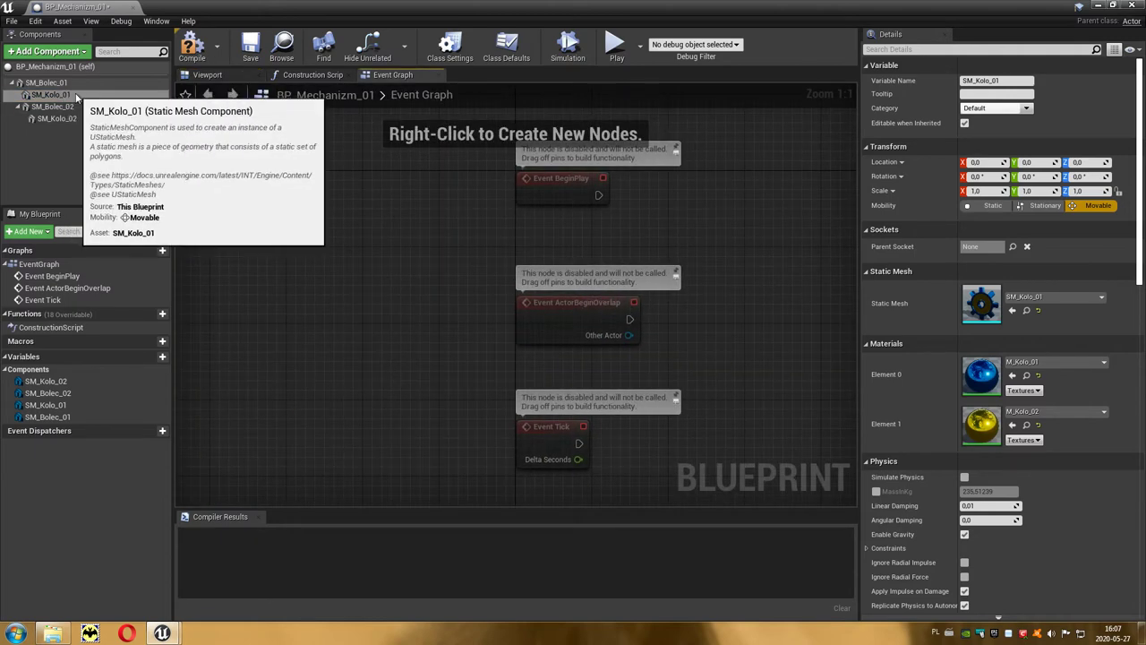
pyautogui.moveTo(77, 97)
pyautogui.mouseDown()
pyautogui.moveTo(472, 466)
pyautogui.moveTo(524, 489)
pyautogui.mouseUp()
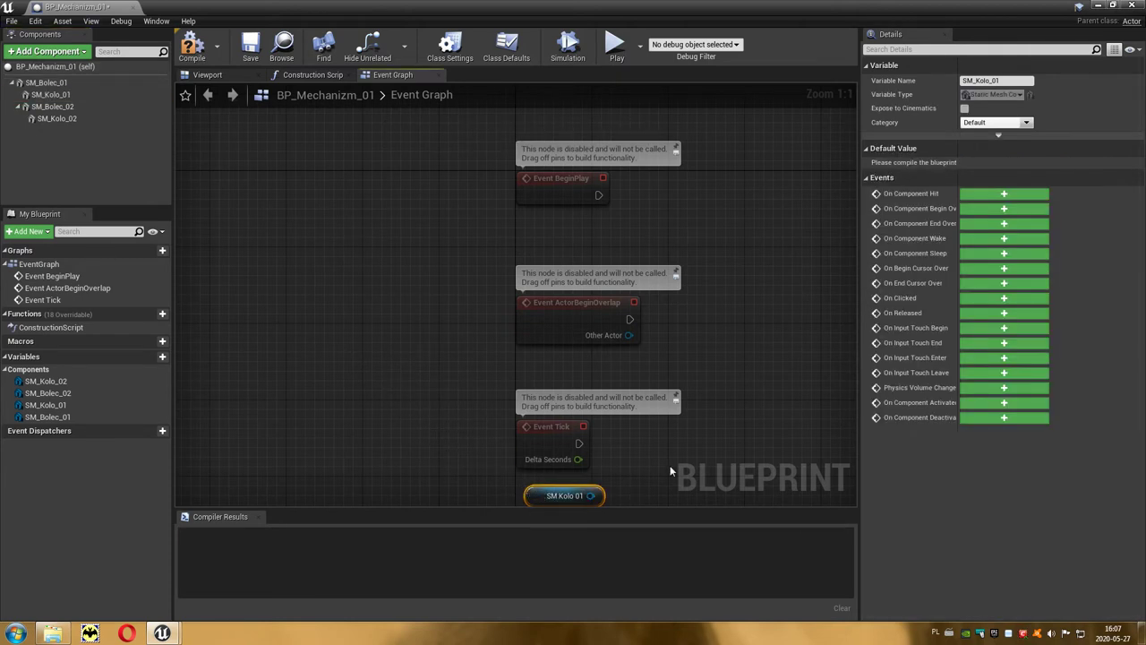
pyautogui.moveTo(669, 465); pyautogui.dragTo(614, 349, button='right')
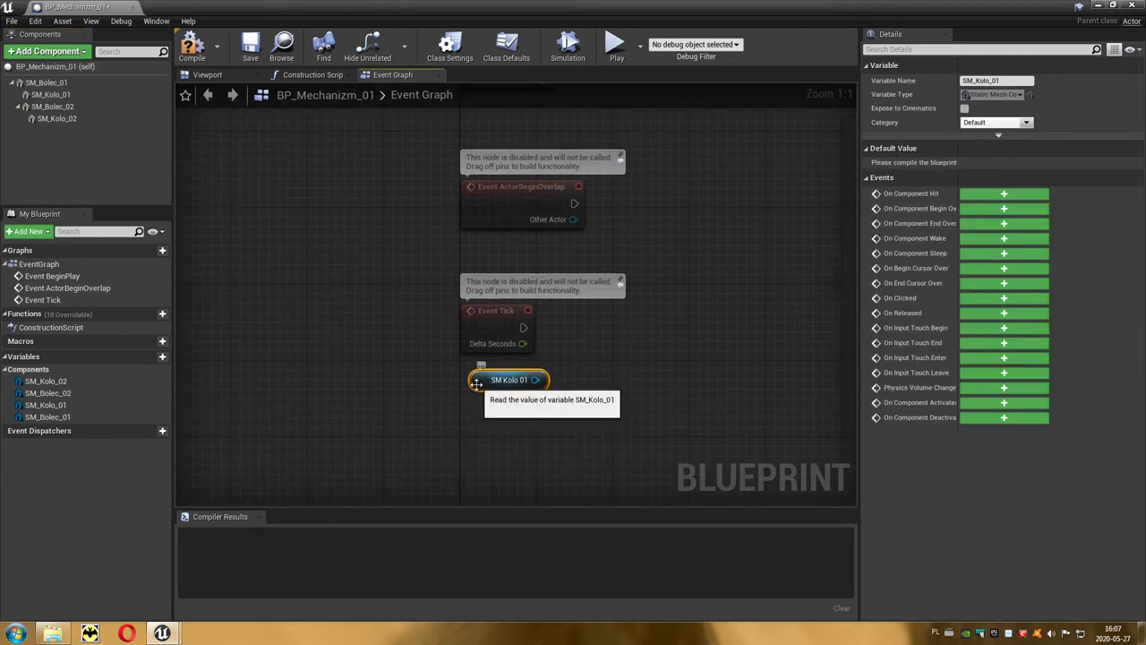
pyautogui.moveTo(476, 384)
pyautogui.mouseDown()
pyautogui.moveTo(467, 373)
pyautogui.moveTo(681, 386)
pyautogui.mouseUp()
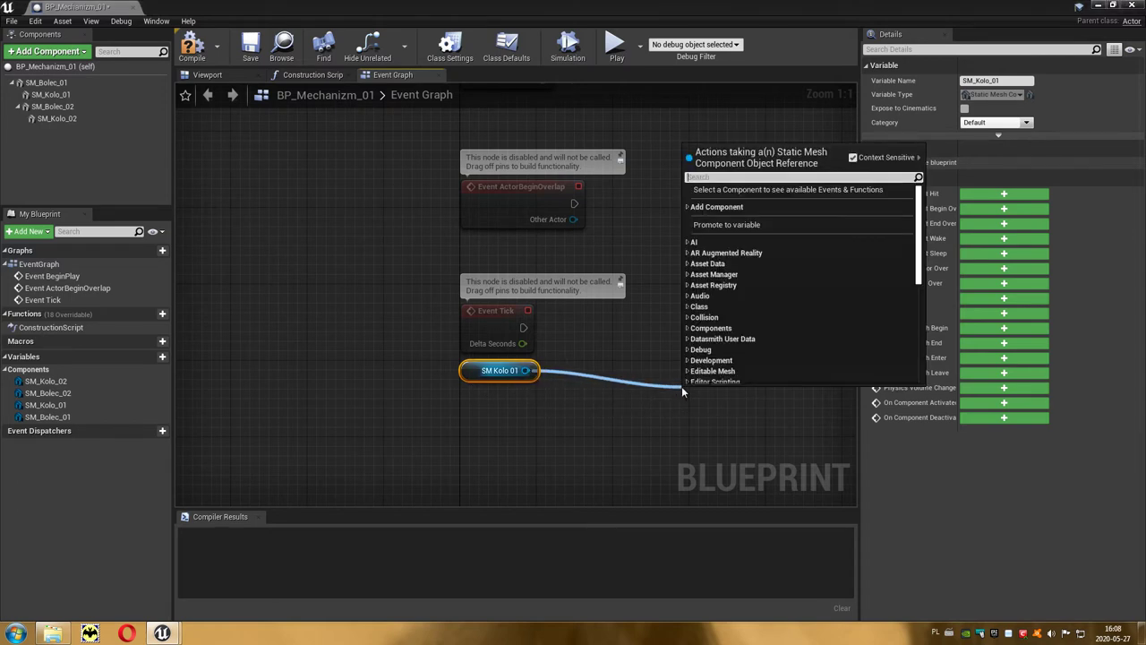
pyautogui.write('rota')
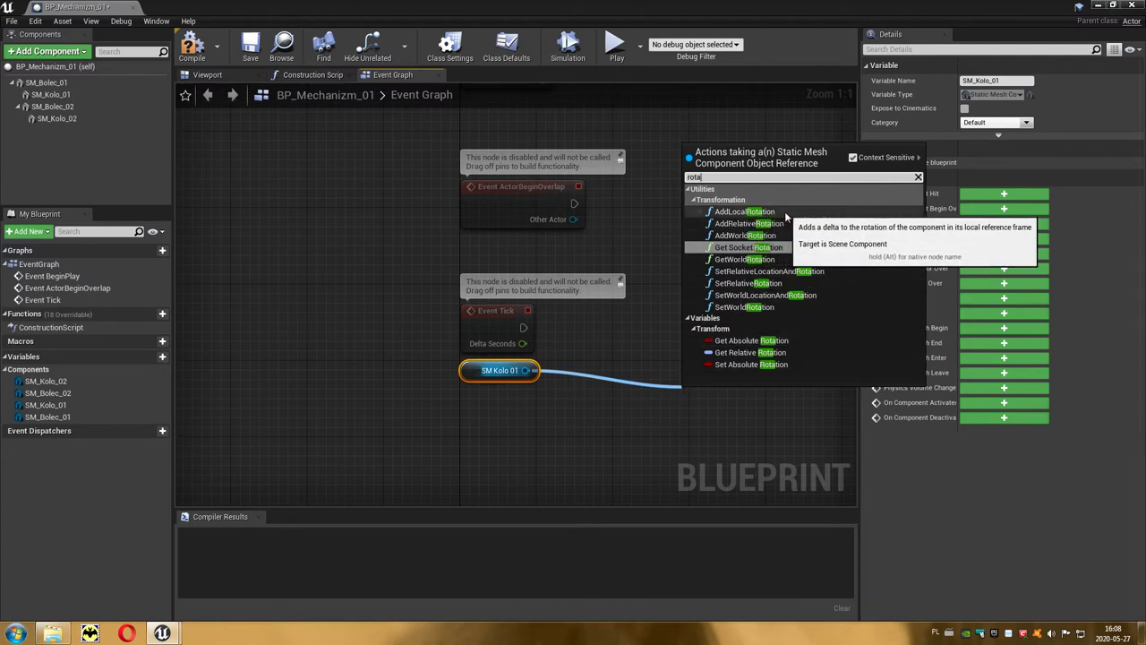
pyautogui.click(744, 211)
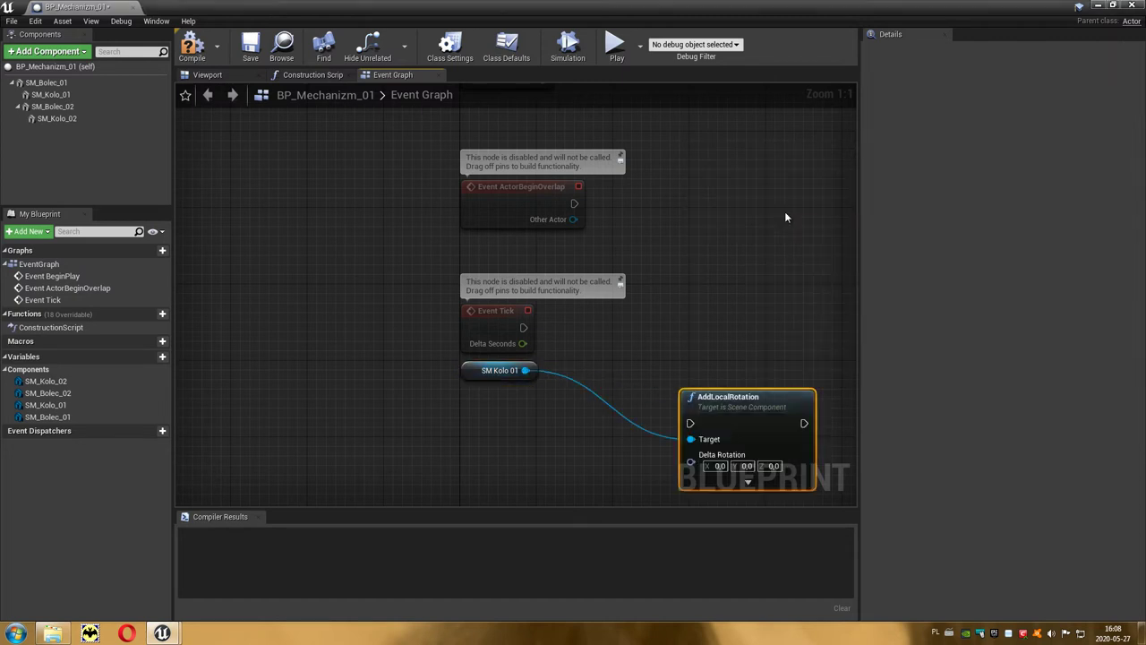
# Wire Event Tick into AddLocalRotation and split its Delta Rotation pin.
pyautogui.moveTo(755, 396); pyautogui.dragTo(755, 301)
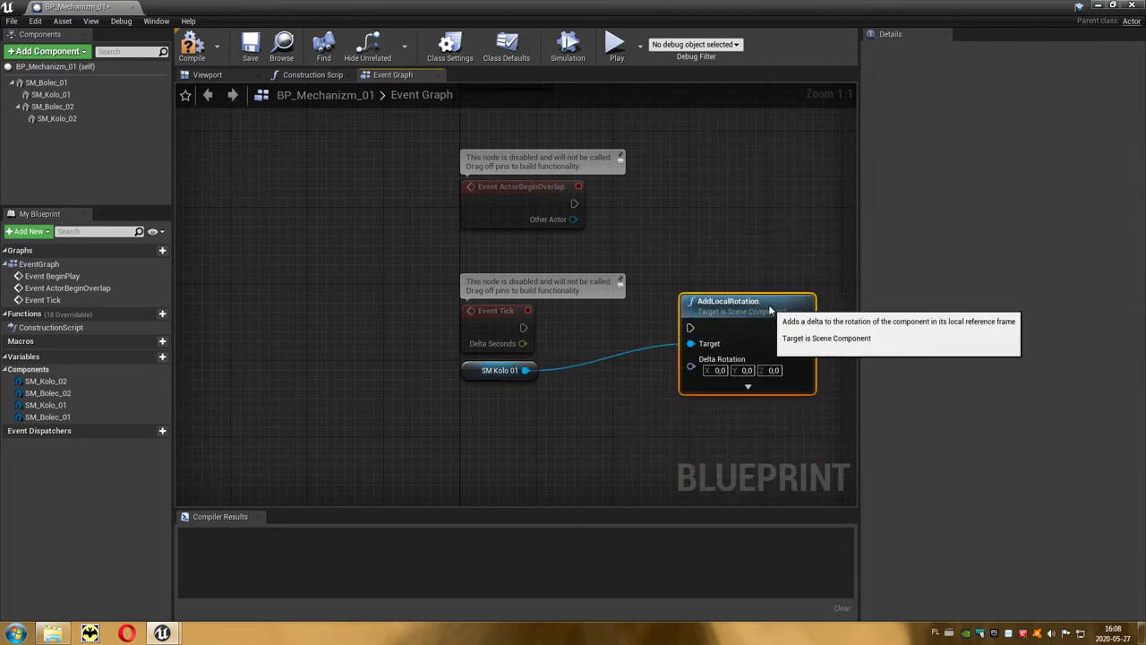
pyautogui.moveTo(524, 329); pyautogui.dragTo(689, 328)
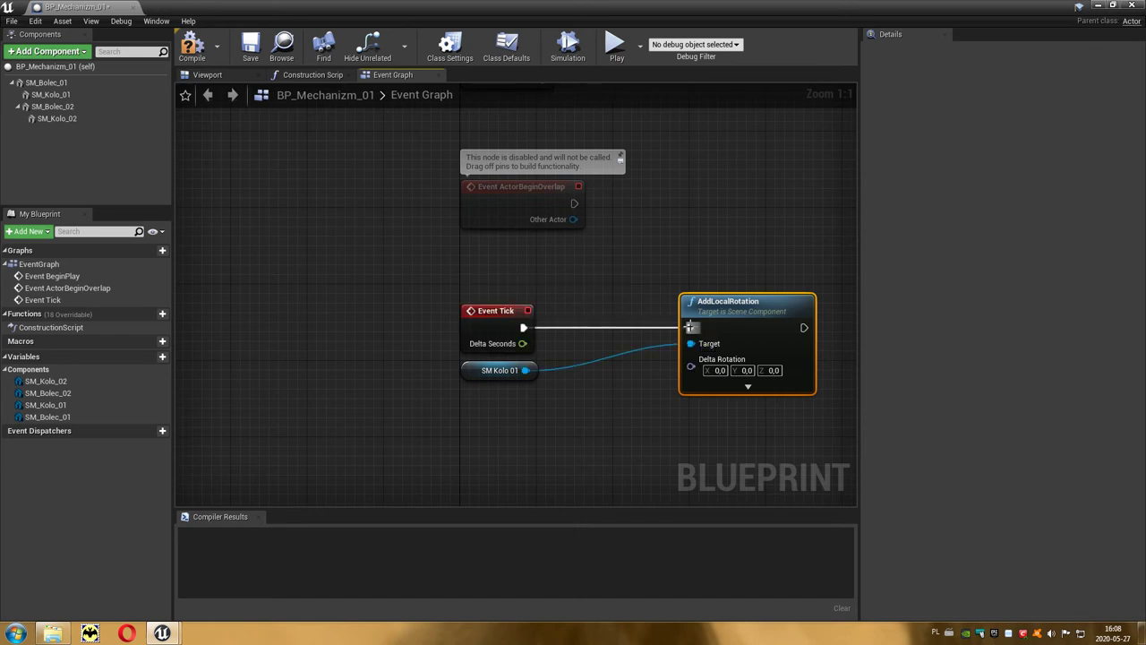
pyautogui.rightClick(738, 361)
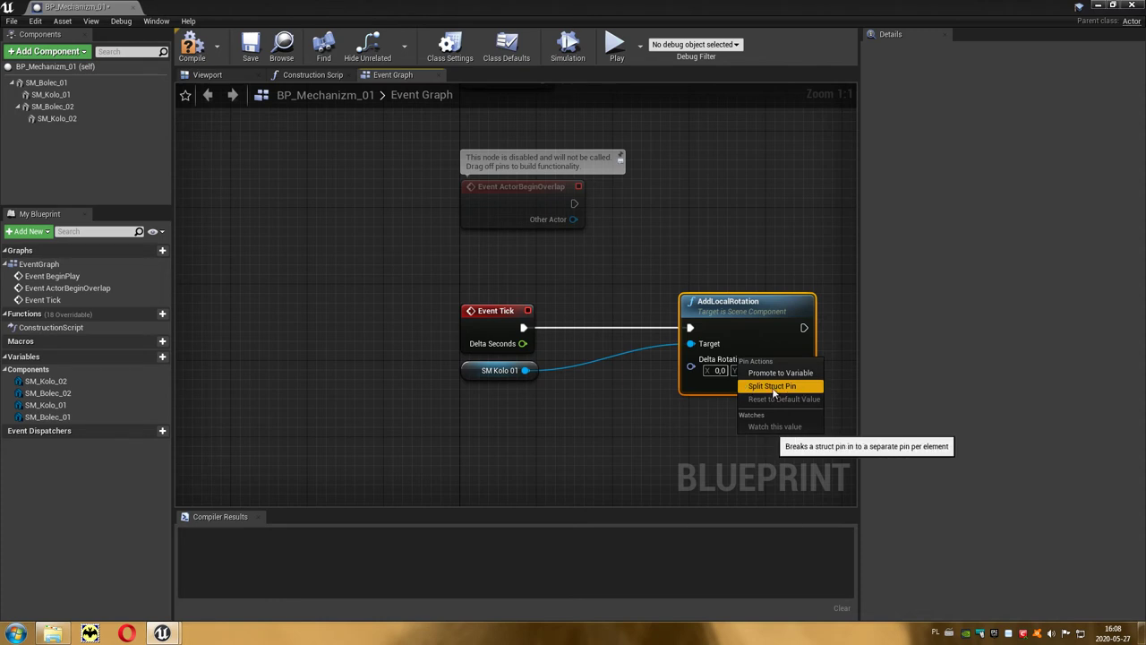
pyautogui.click(800, 387)
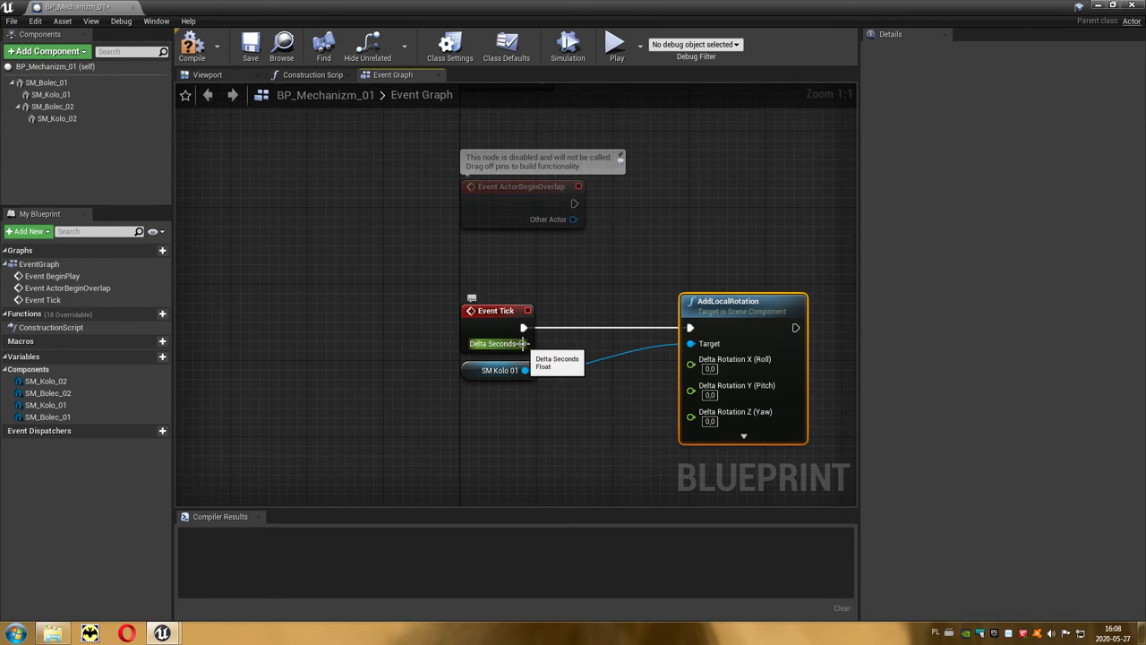
# Multiply Delta Seconds by 10 and feed the result into Delta Rotation Y (Pitch).
pyautogui.moveTo(524, 343); pyautogui.dragTo(586, 424)
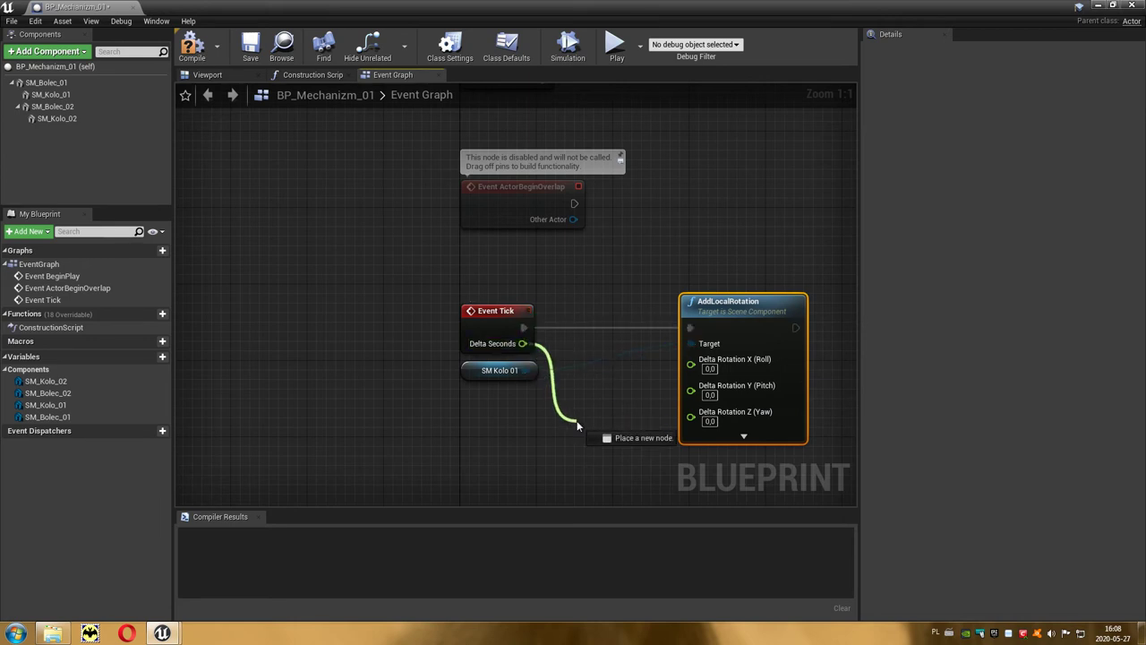
pyautogui.write('*')
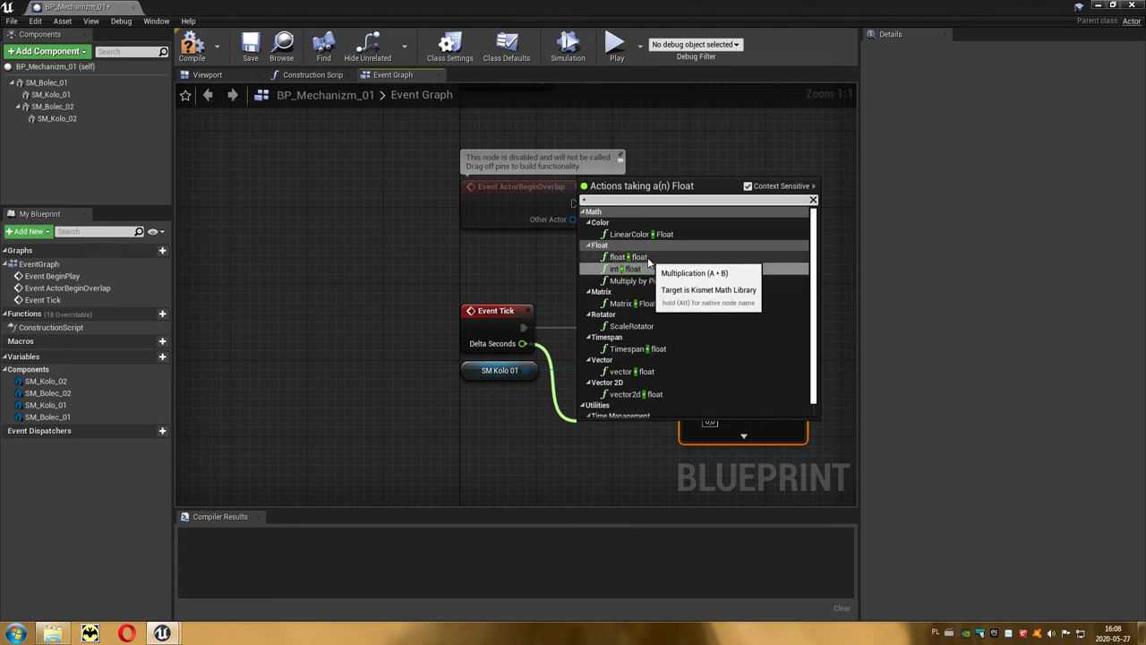
pyautogui.click(647, 257)
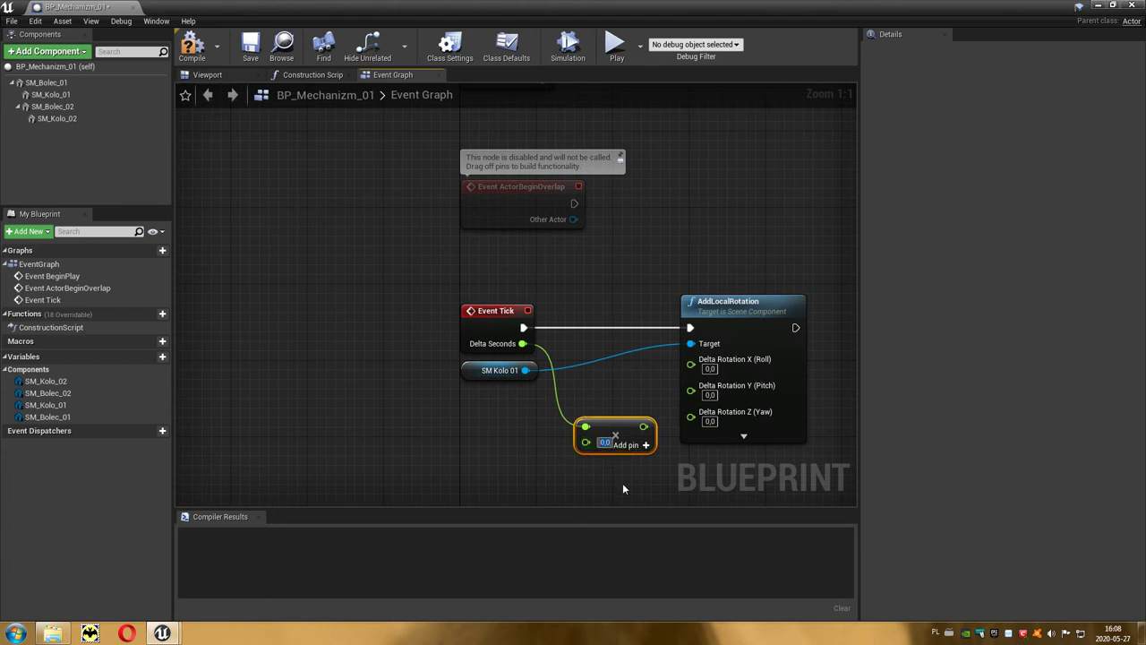
pyautogui.write('10')
pyautogui.moveTo(645, 427); pyautogui.dragTo(692, 395)
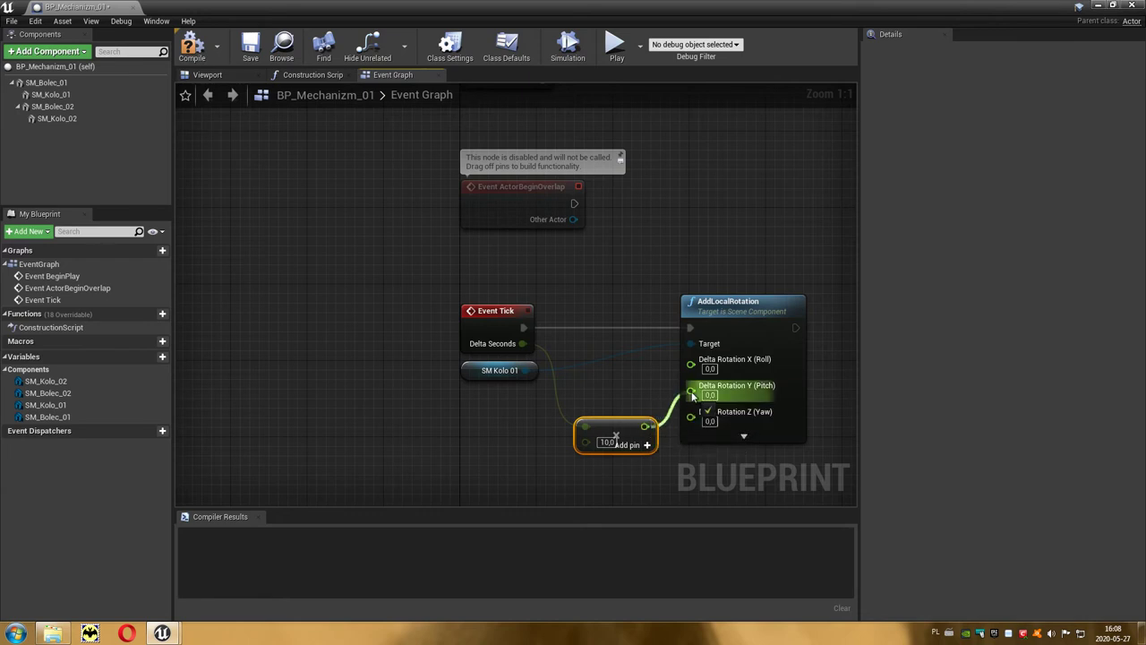
pyautogui.moveTo(692, 395); pyautogui.dragTo(692, 395)
pyautogui.moveTo(618, 428); pyautogui.dragTo(617, 399)
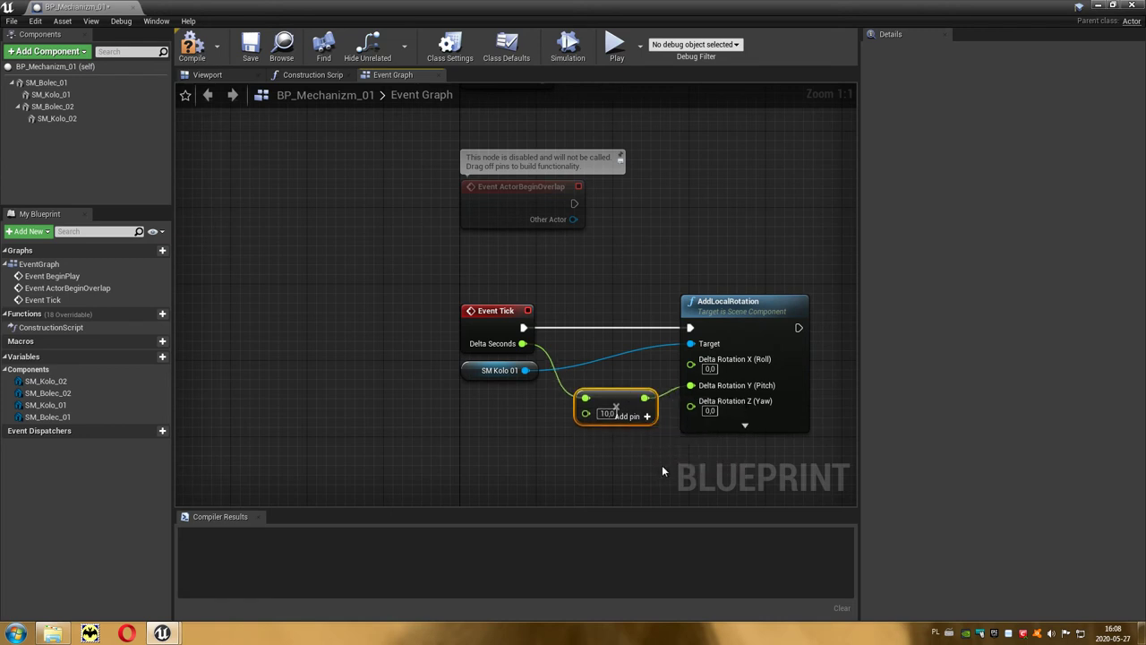
# Enable Sweep on AddLocalRotation, then compile and save the blueprint.
pyautogui.click(745, 426)
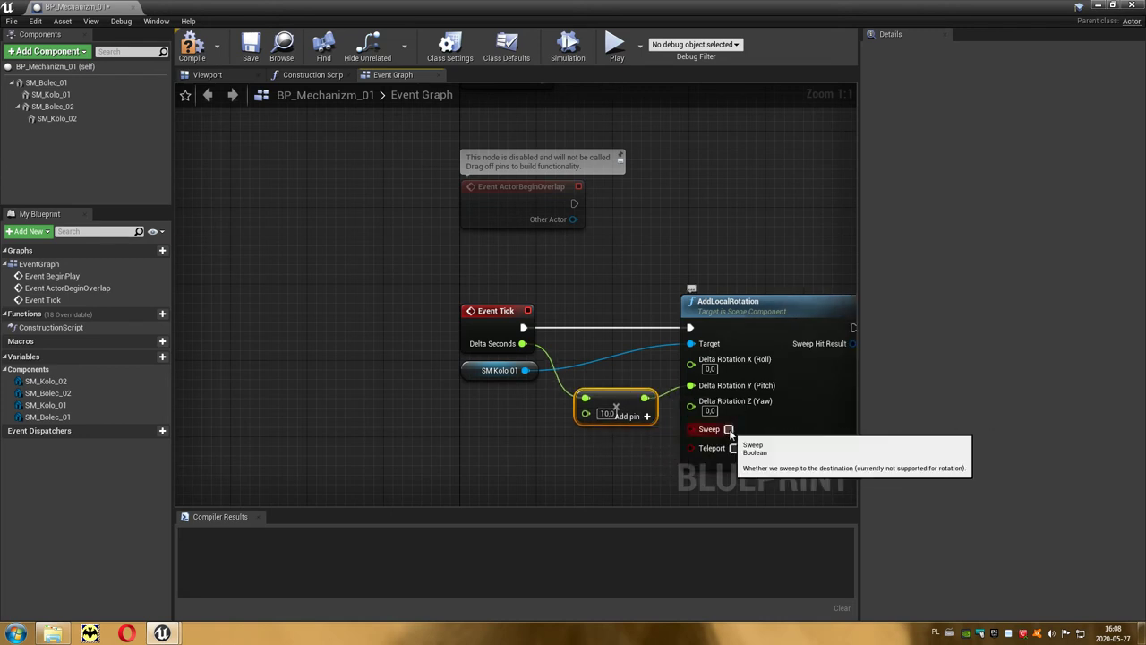
pyautogui.click(729, 430)
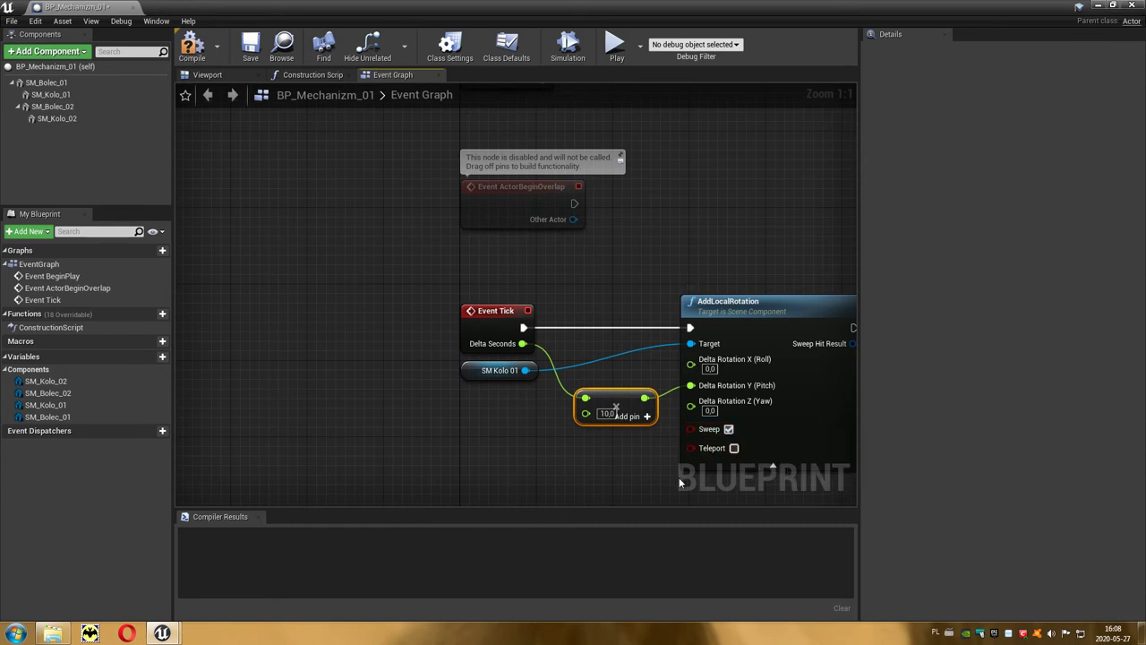
pyautogui.click(195, 49)
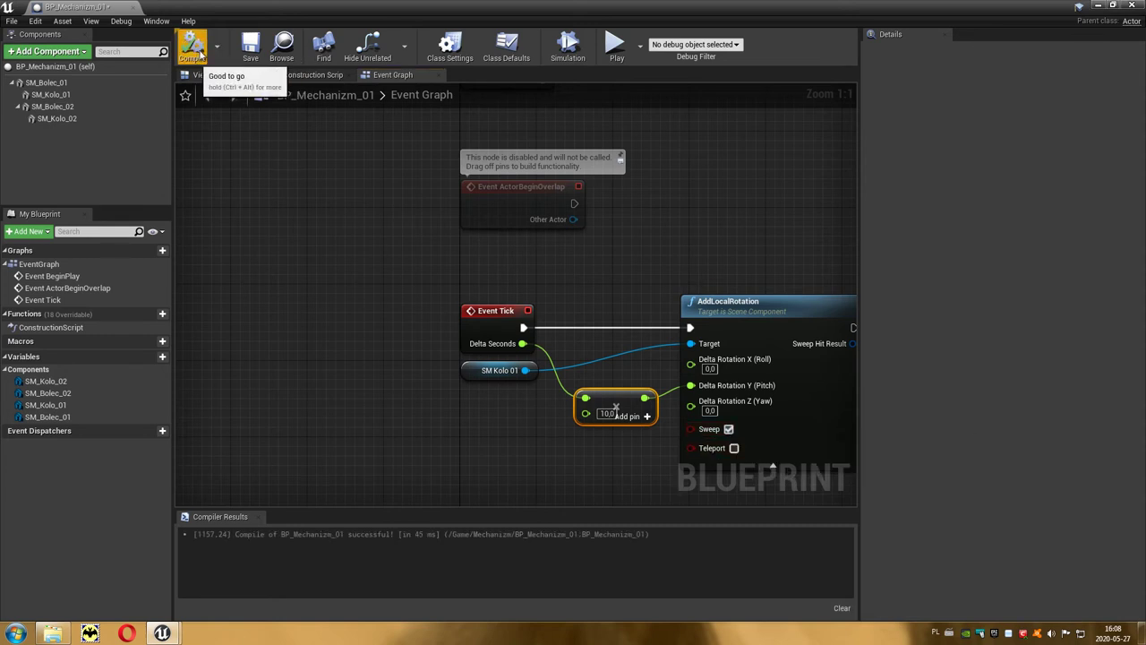
pyautogui.click(254, 49)
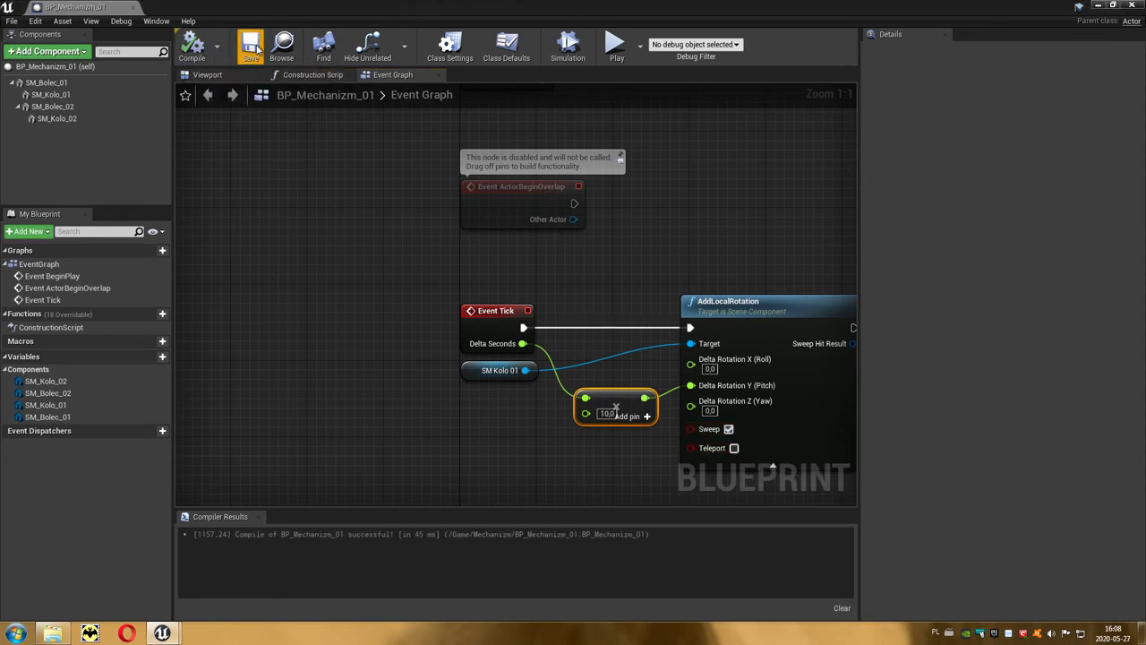
# Place BP_Mechanizm_01 in the level, rotated 90° around Z and moved to X 260.
pyautogui.click(1130, 7)
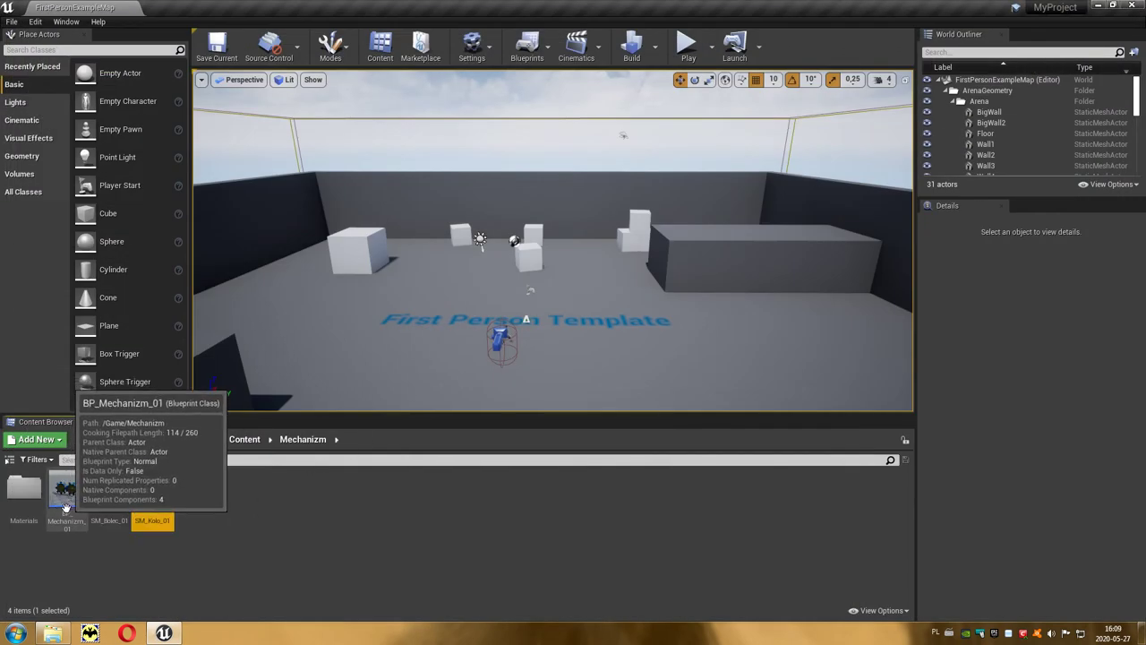
pyautogui.moveTo(64, 507); pyautogui.dragTo(475, 331)
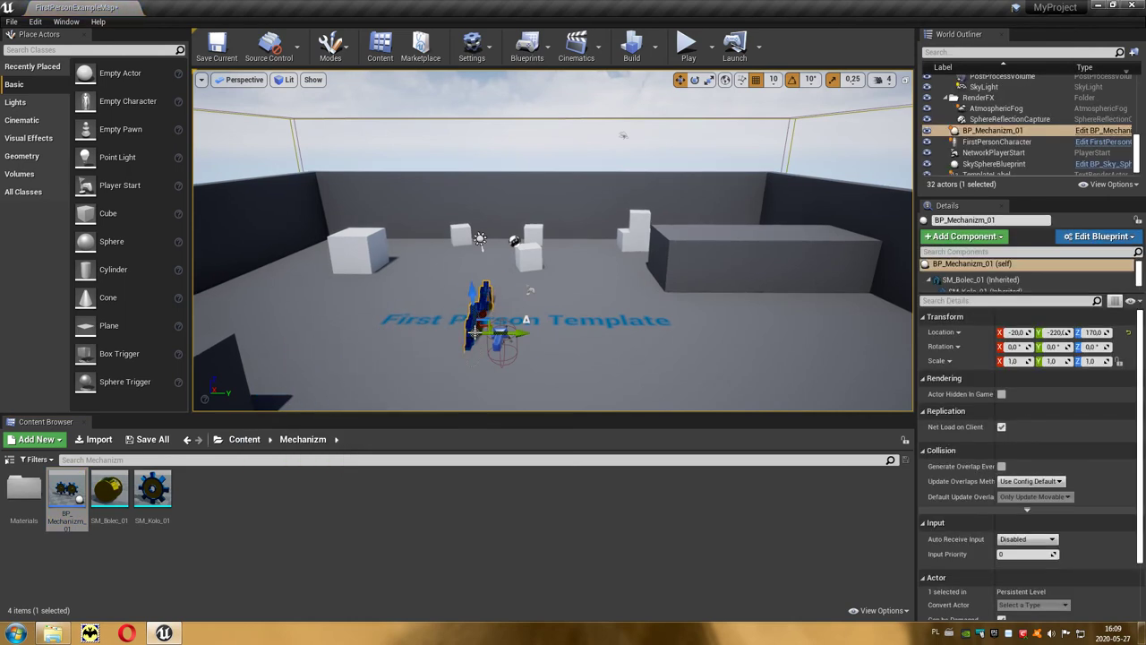
pyautogui.press('e')
pyautogui.moveTo(483, 306)
pyautogui.mouseDown()
pyautogui.moveTo(528, 305)
pyautogui.moveTo(530, 290)
pyautogui.mouseUp()
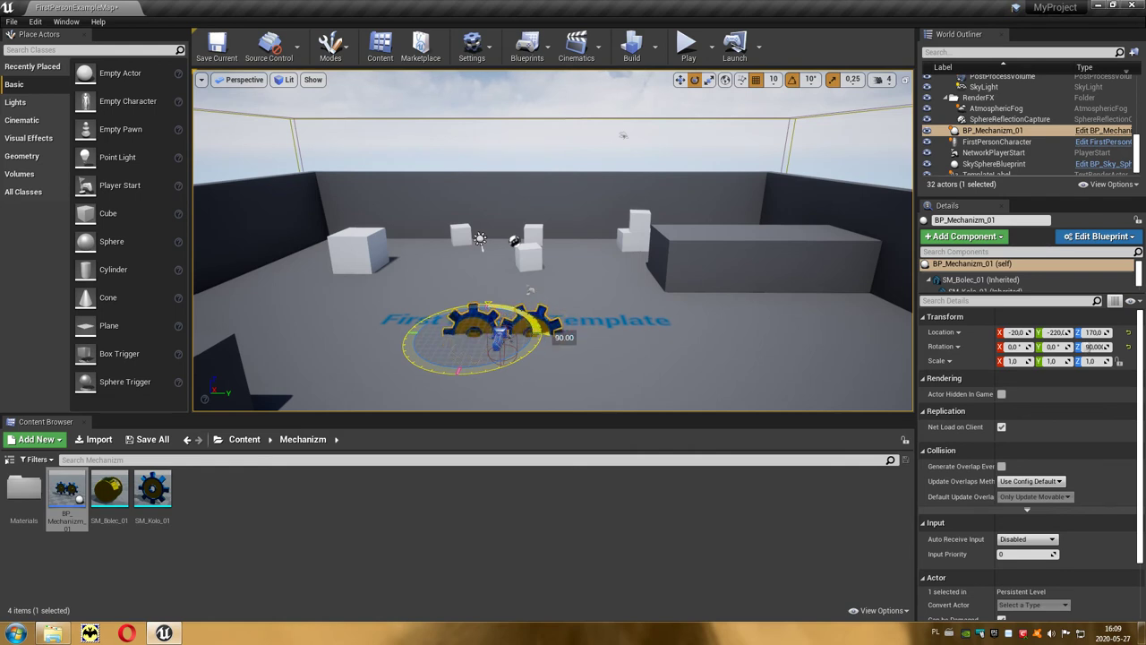
pyautogui.press('w')
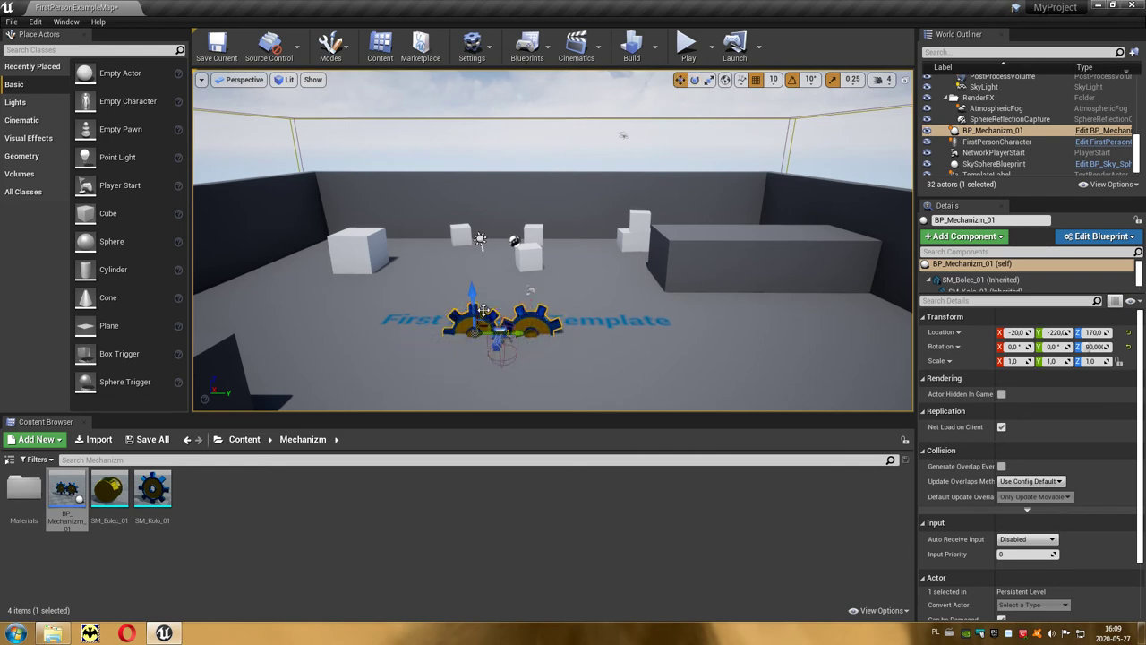
pyautogui.moveTo(483, 309)
pyautogui.mouseDown()
pyautogui.moveTo(495, 288)
pyautogui.moveTo(478, 236)
pyautogui.mouseUp()
pyautogui.write('.5')
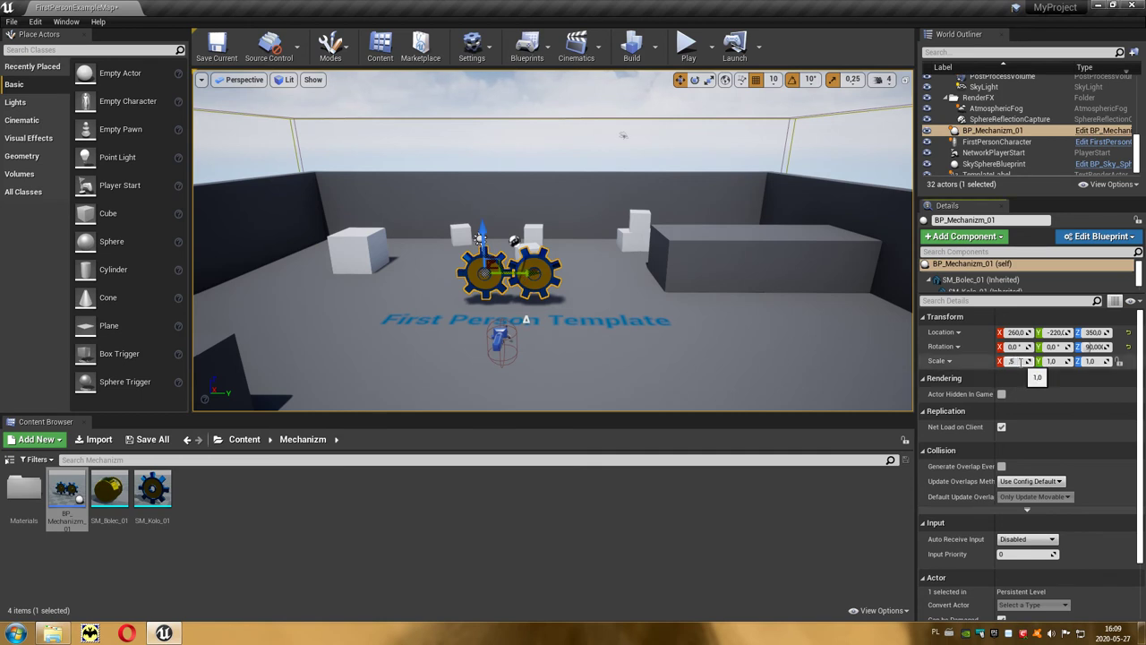
# Set the mechanism's scale to 0.5 on X, Y and Z.
pyautogui.press('Tab')
pyautogui.write('0,5')
pyautogui.press('Tab')
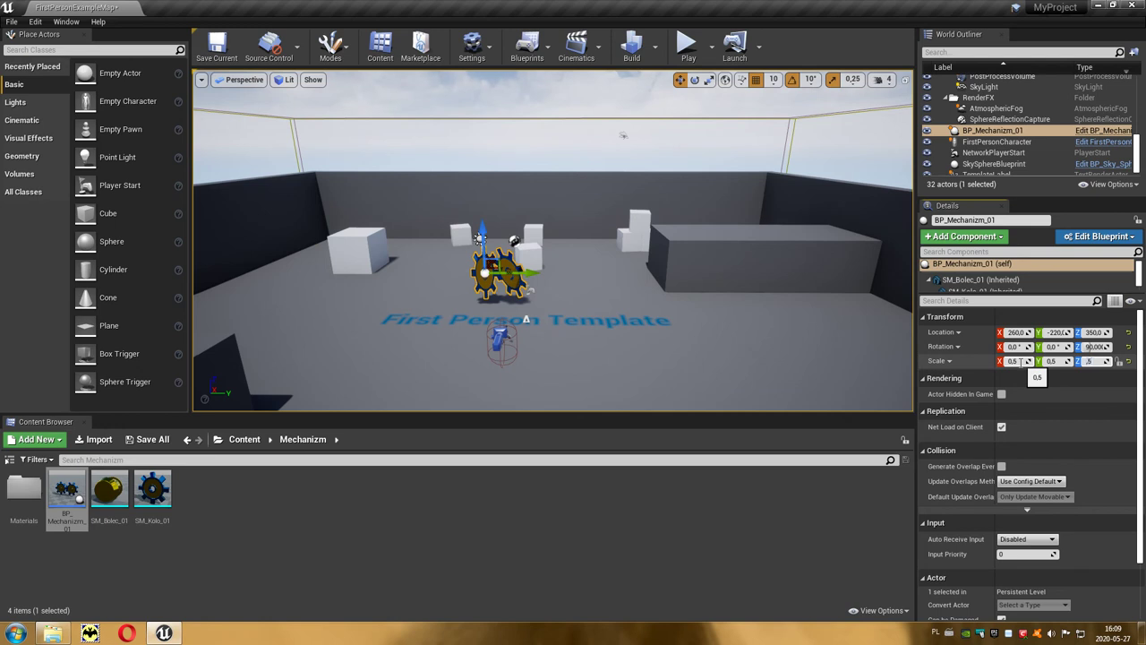
pyautogui.write('0,5')
pyautogui.press('Return')
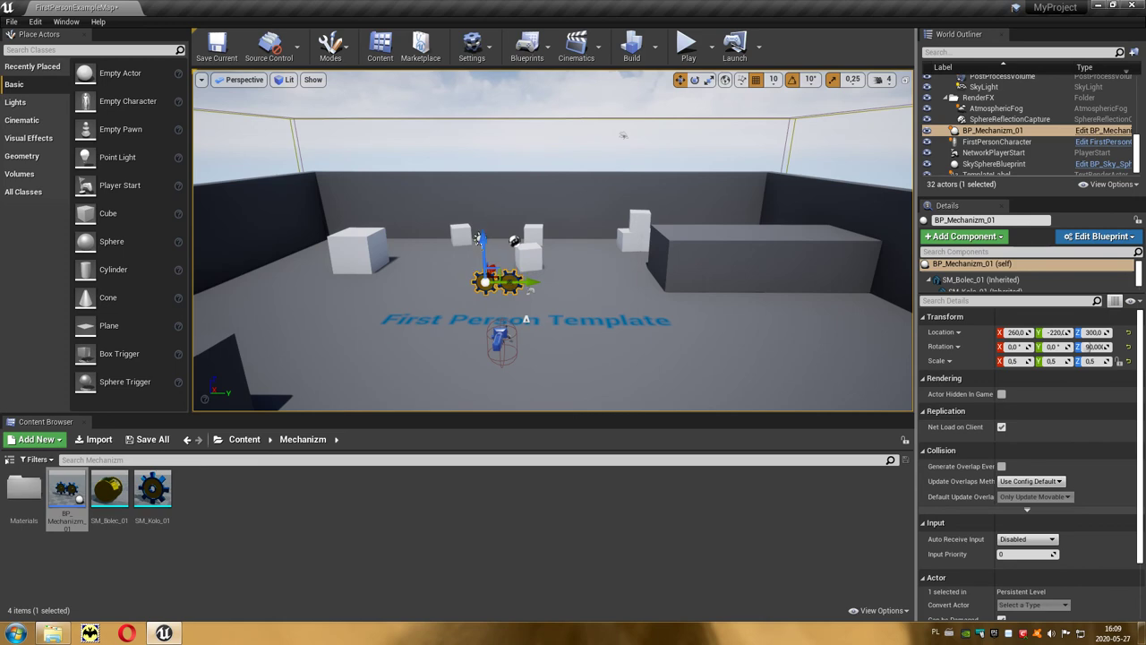
# Play the level and walk toward, beside and away from the turning gears.
pyautogui.click(688, 47)
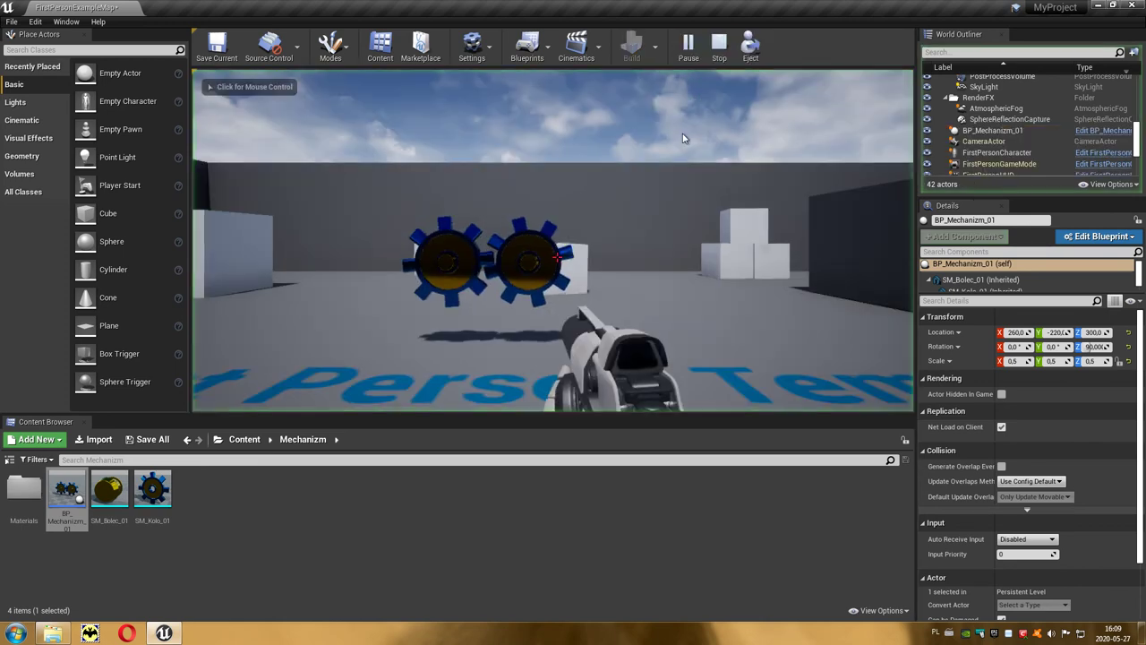
pyautogui.click(580, 318)
pyautogui.press('w')
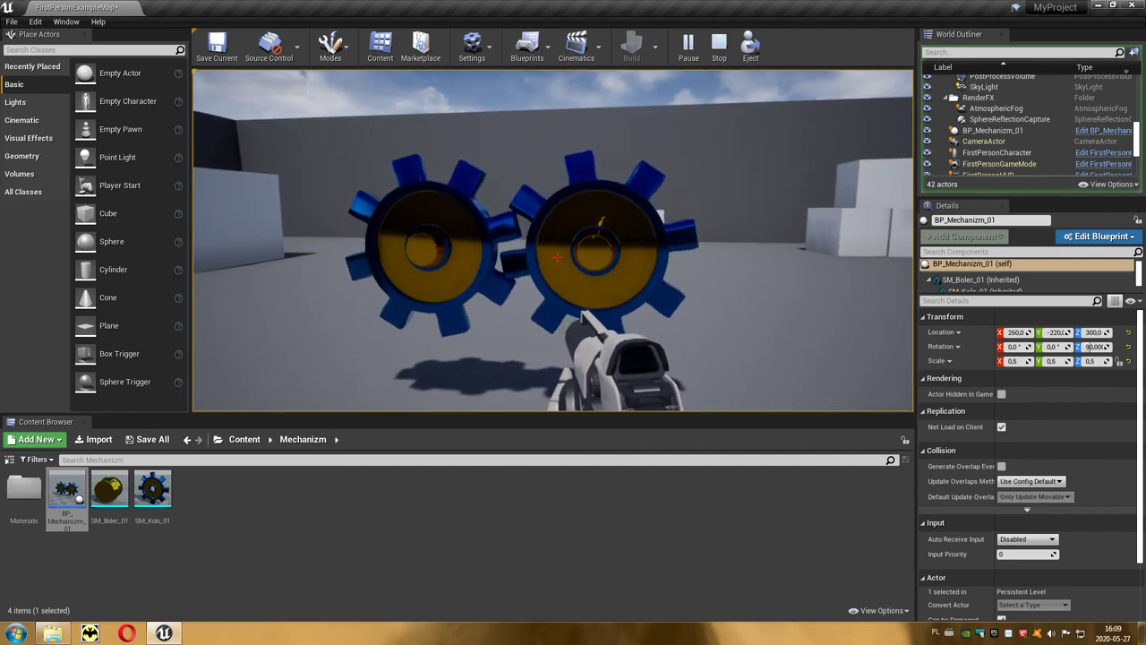
pyautogui.press('a')
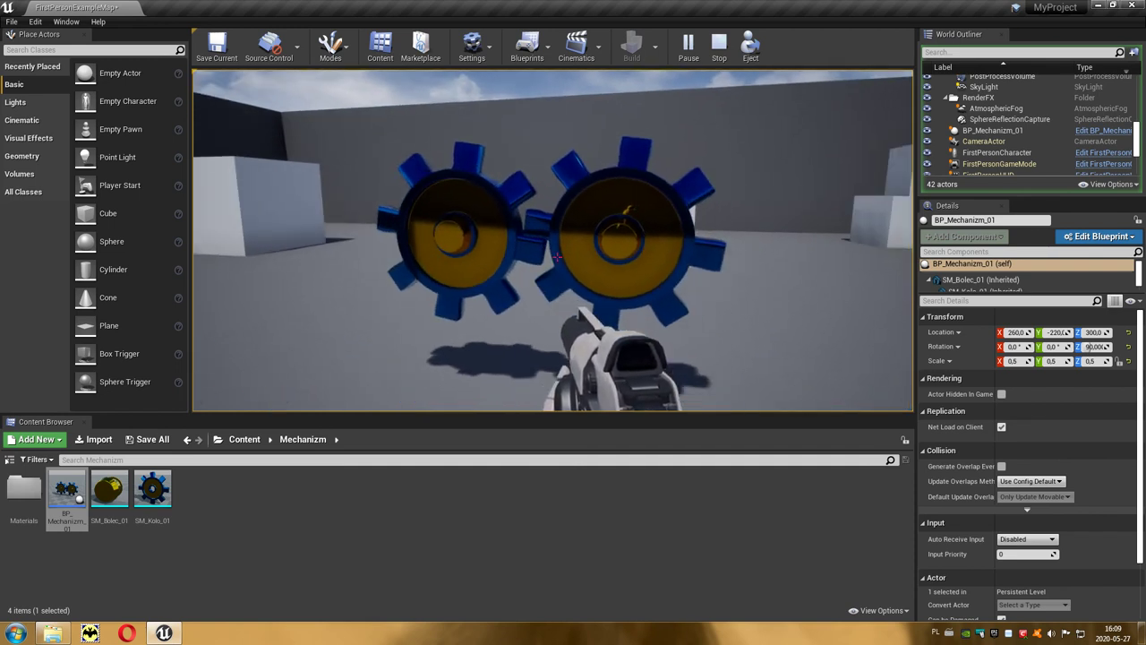
pyautogui.press('s')
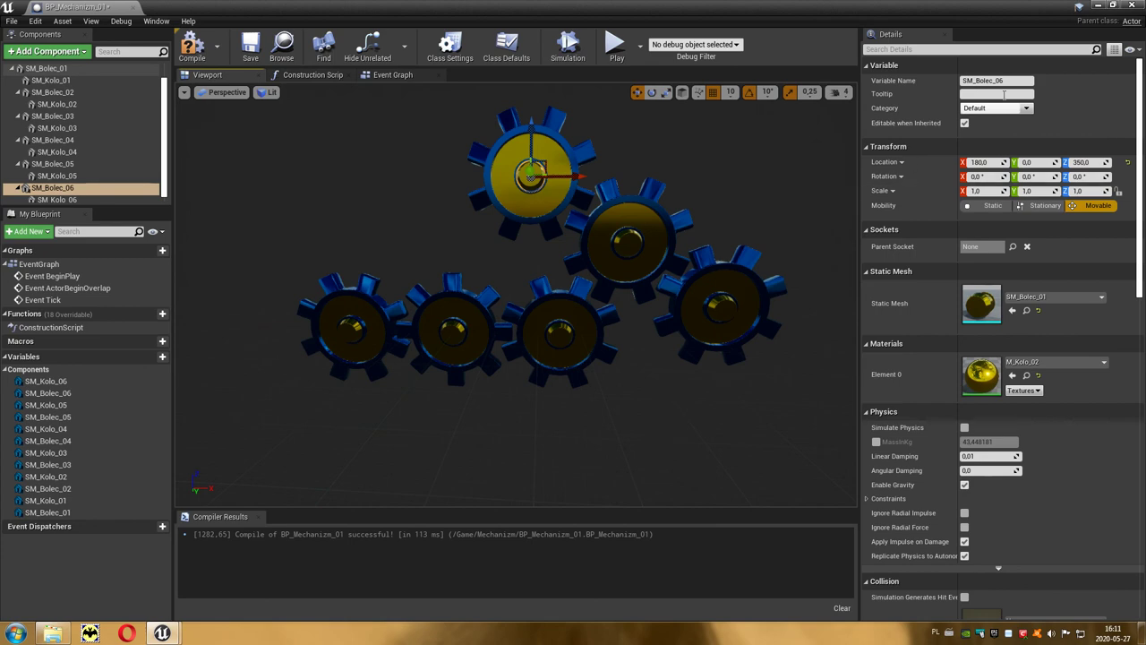
# Run Play in Editor and walk up to face the six turning gears of BP_Mechanizm_01.
pyautogui.click(1097, 5)
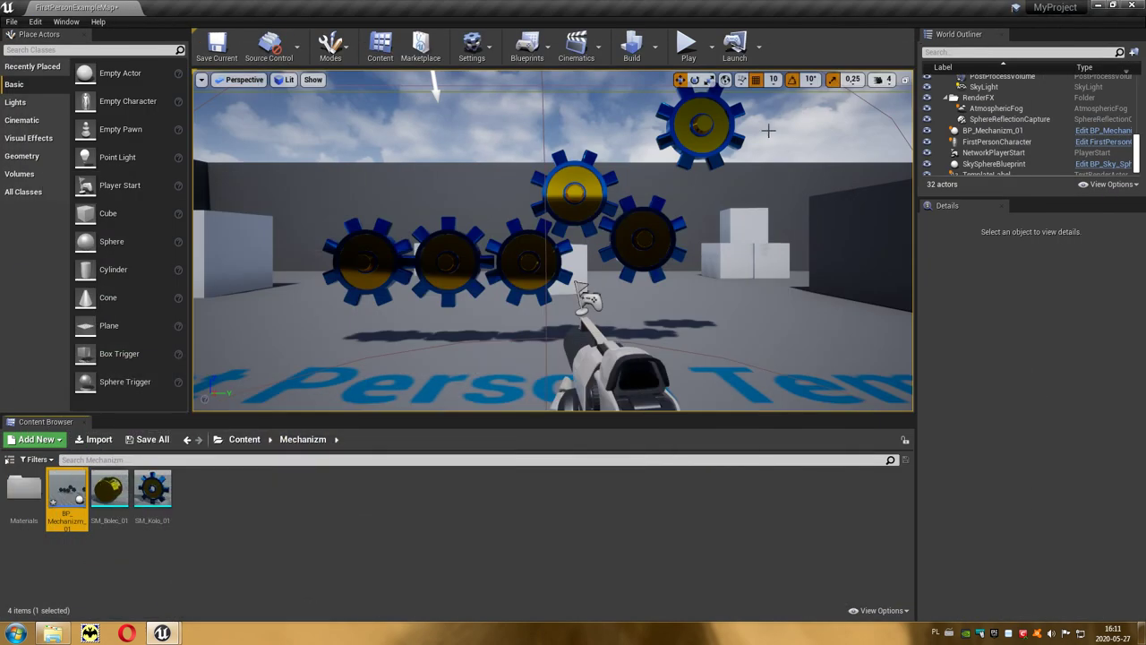
pyautogui.click(689, 47)
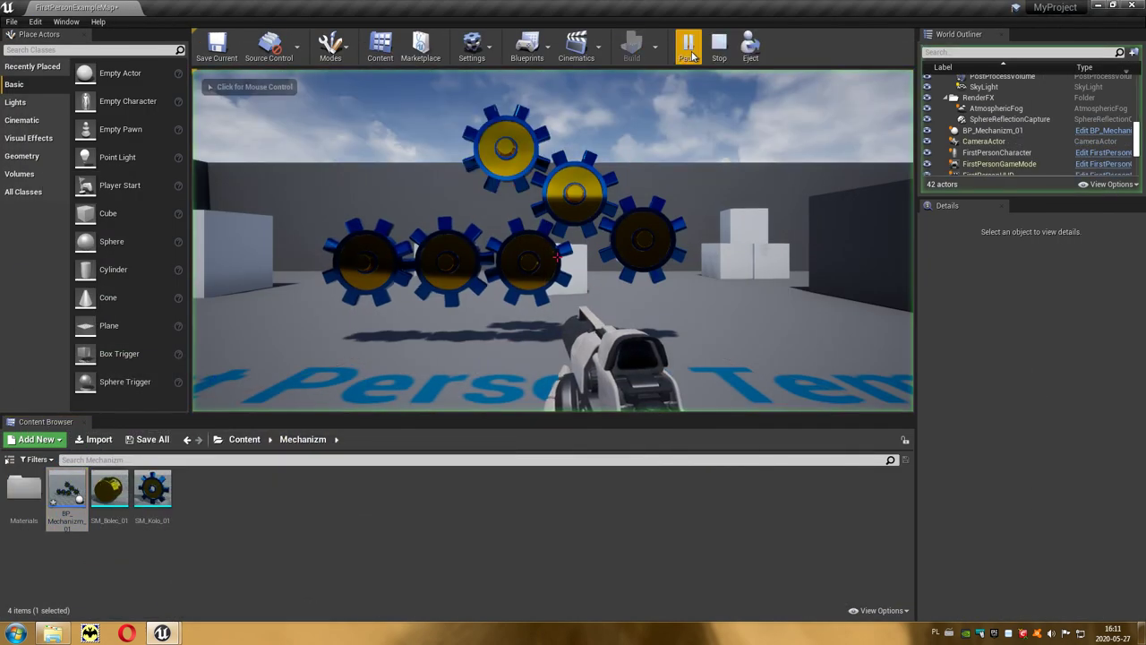
pyautogui.click(728, 302)
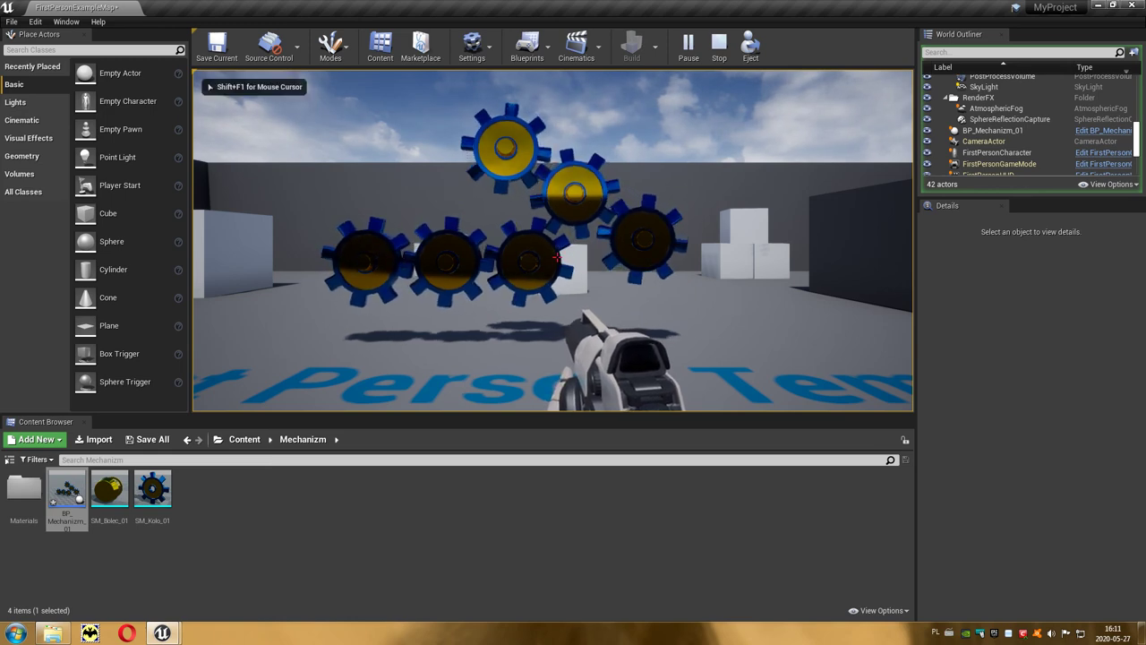
pyautogui.press('w')
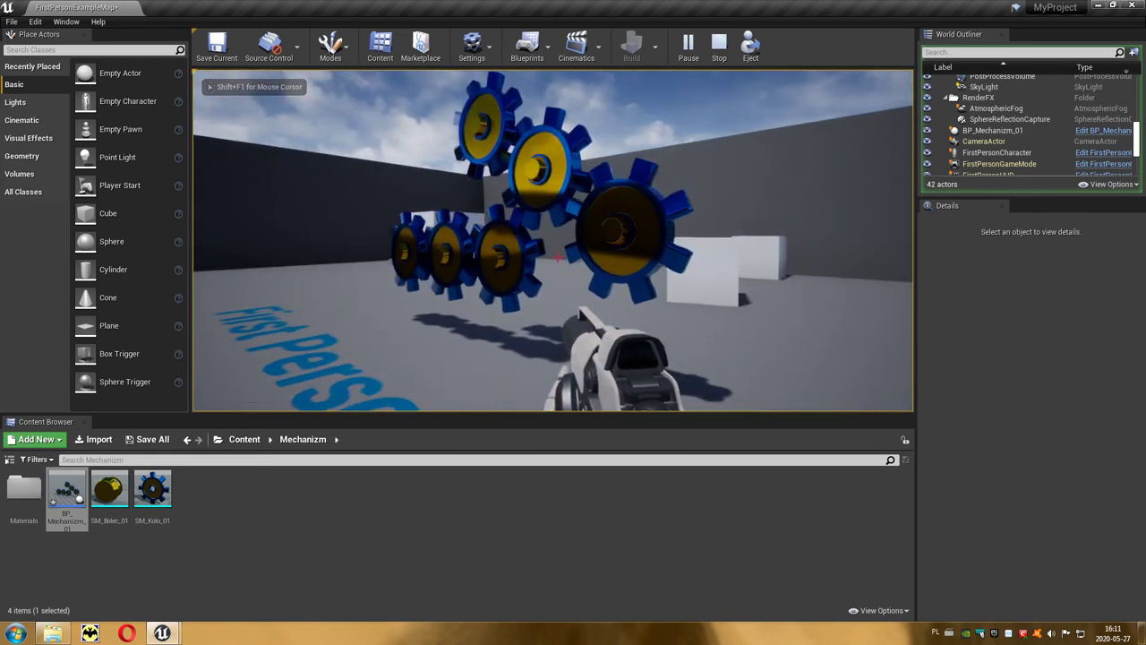
pyautogui.press('d')
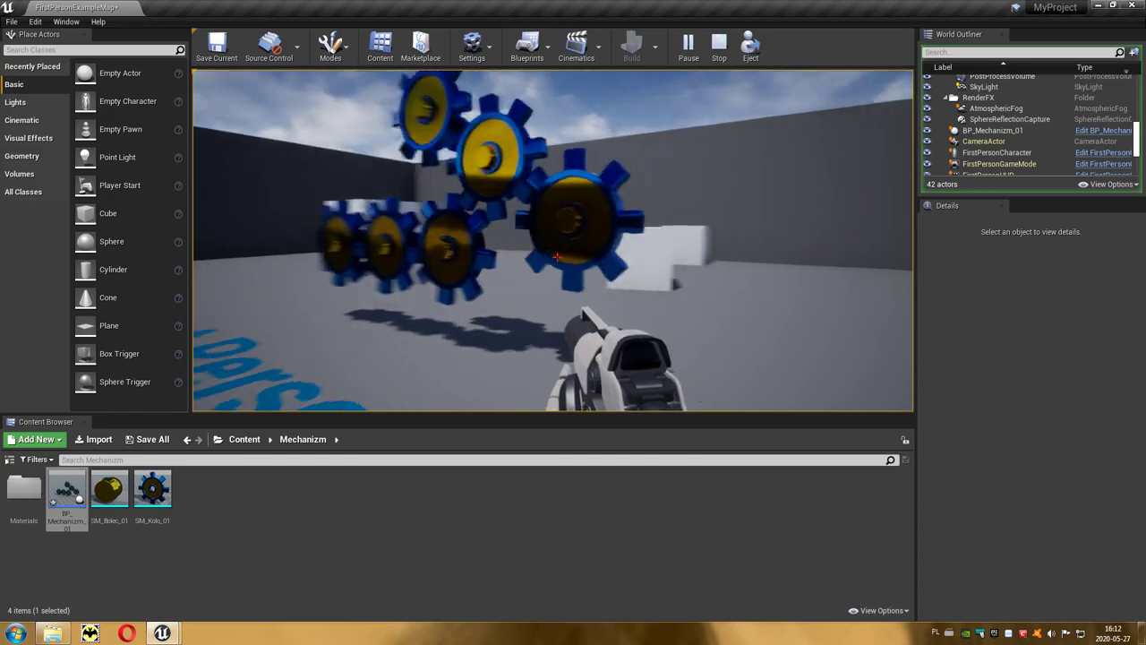